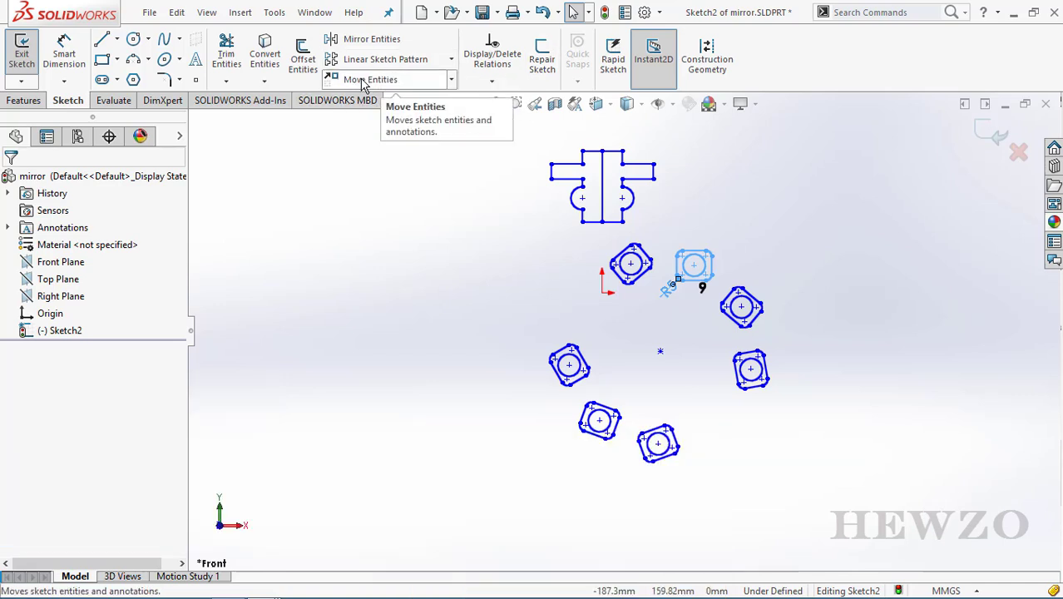
# Review the Move Entities list of sketch transform tools, then dismiss it.
pyautogui.click(451, 81)
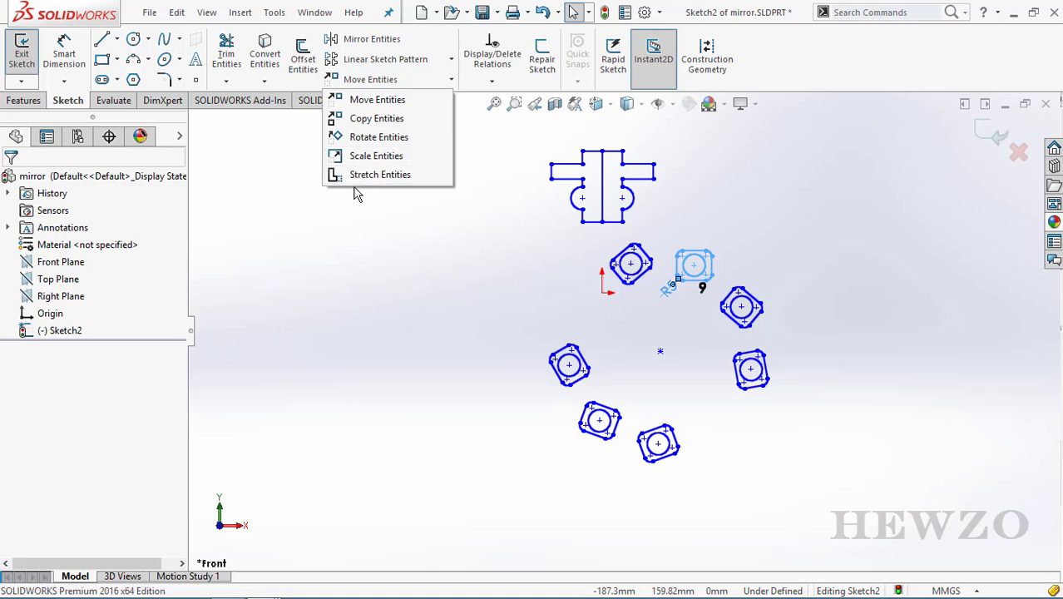
pyautogui.click(356, 191)
# Move the rounded-square profile and circle to the upper right with a From/To base point.
pyautogui.scroll(-3, 717, 275)
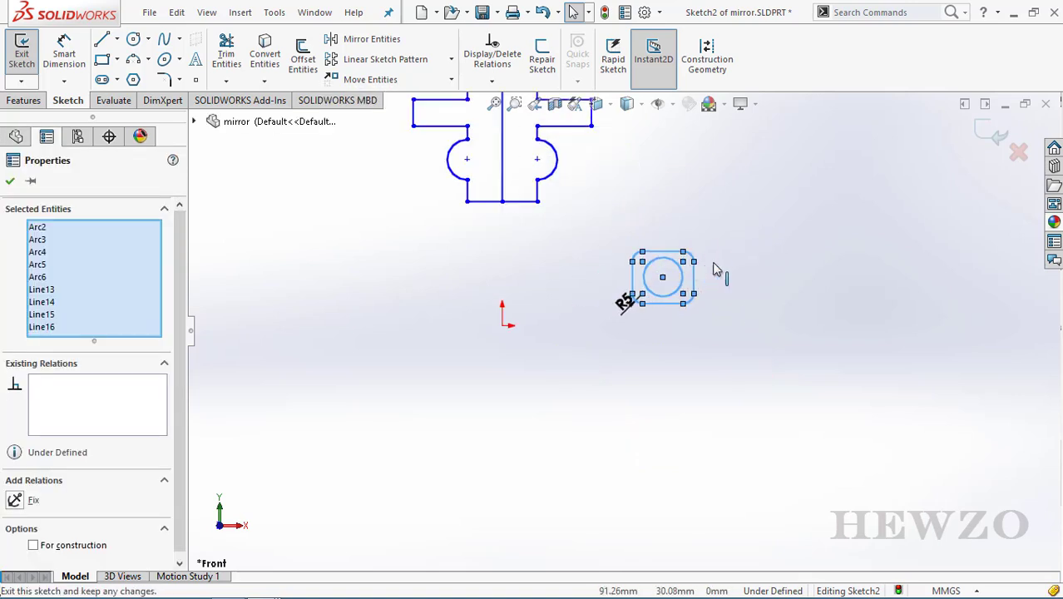
pyautogui.click(745, 259)
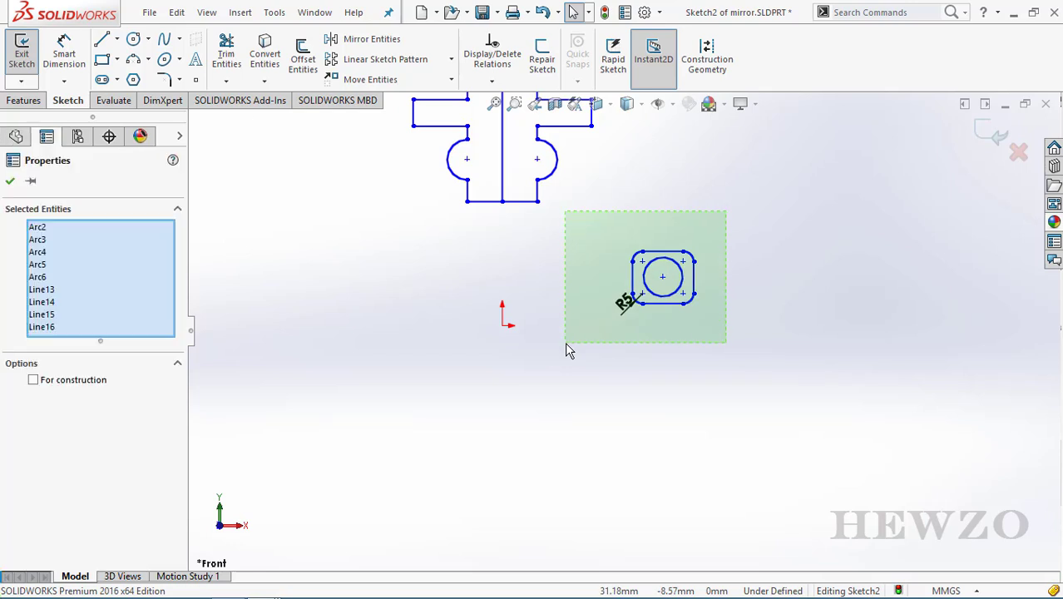
pyautogui.moveTo(589, 346); pyautogui.dragTo(566, 342)
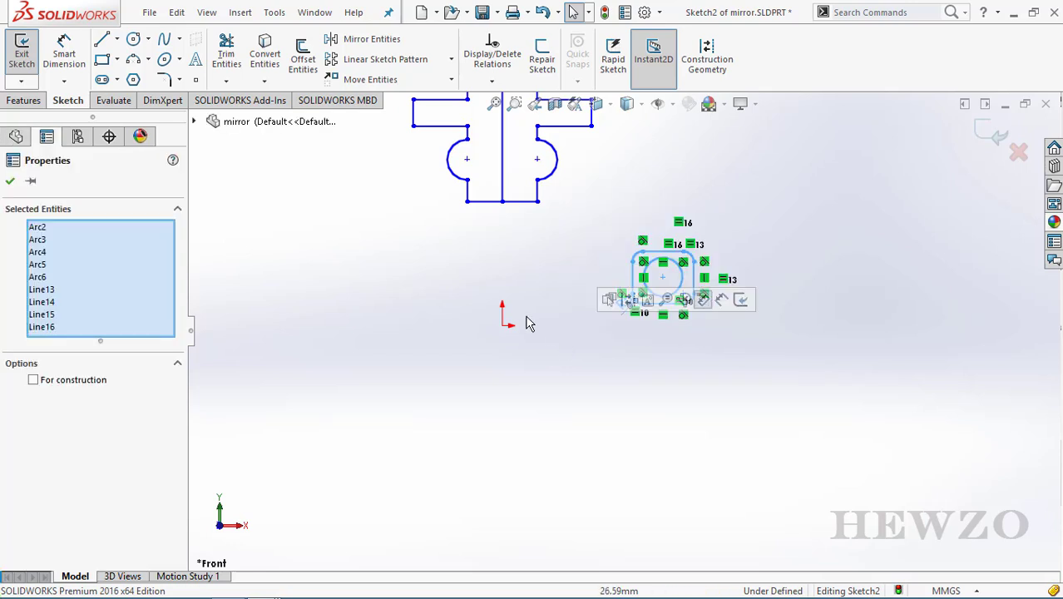
pyautogui.click(450, 79)
pyautogui.click(422, 100)
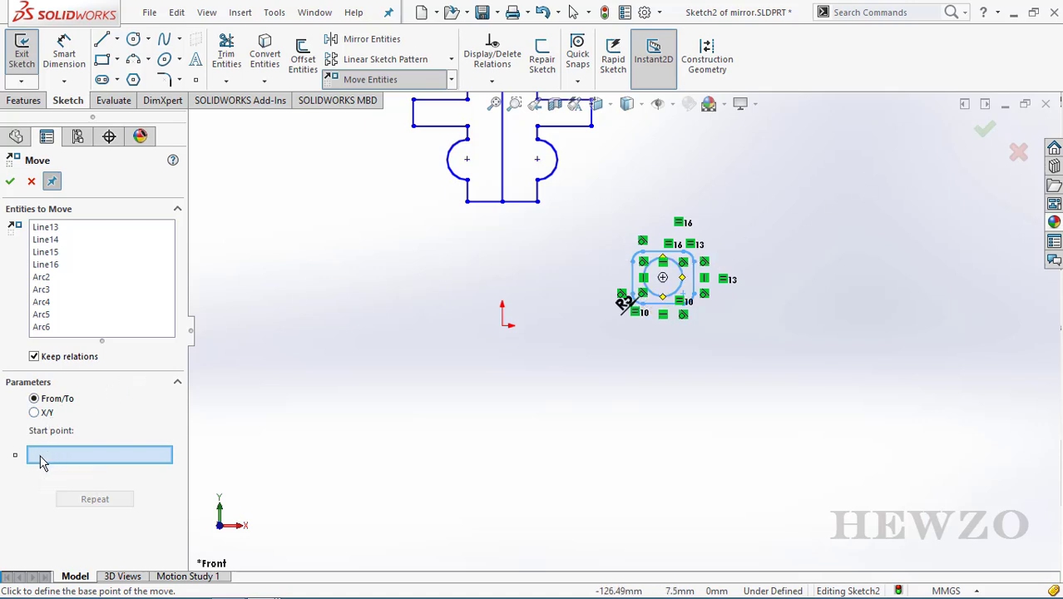
pyautogui.click(632, 301)
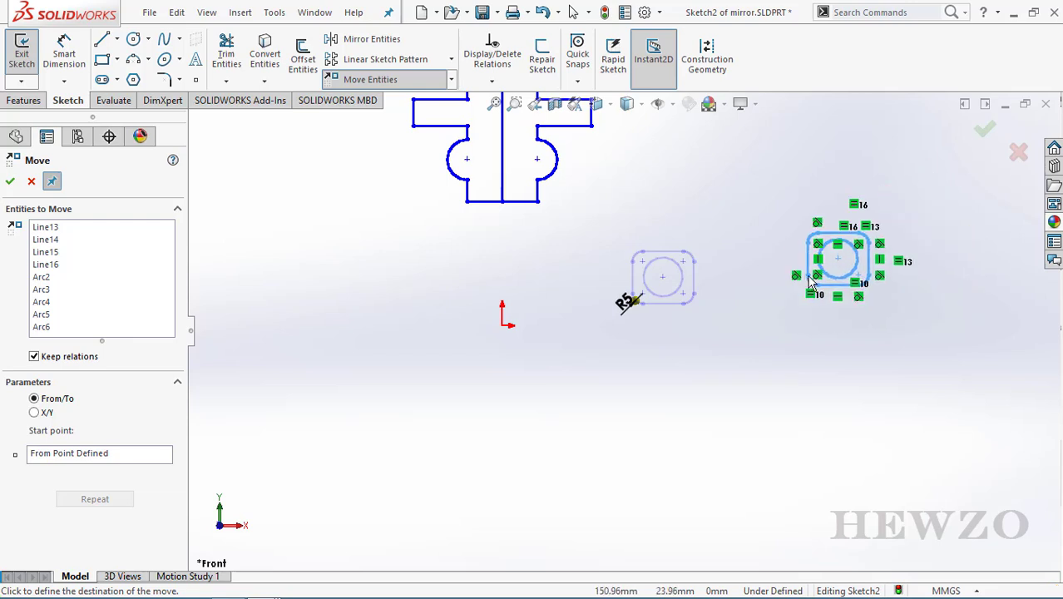
pyautogui.click(790, 268)
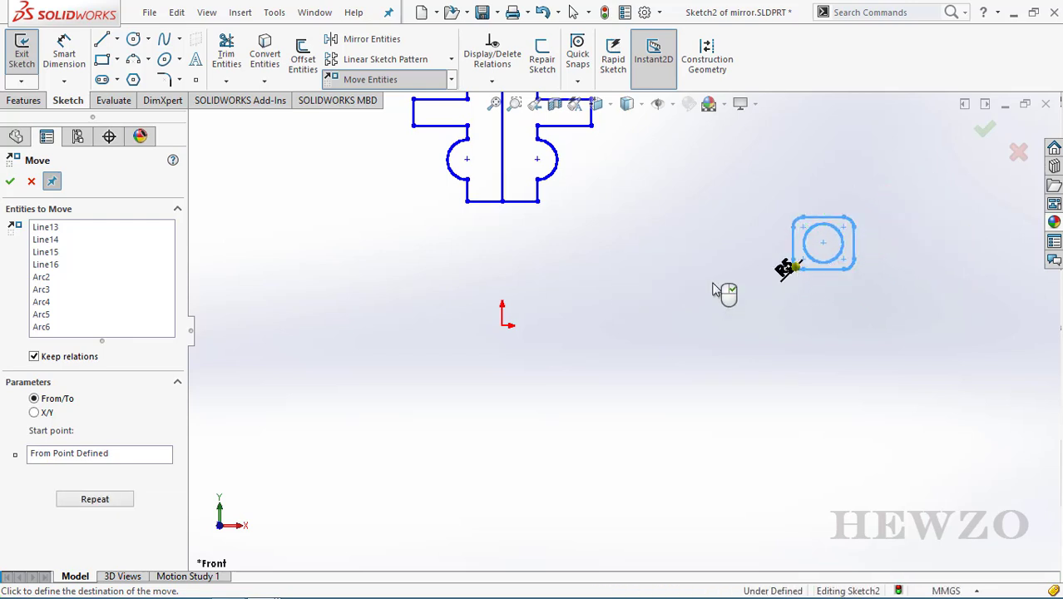
# Offset the profile by ΔX 40 mm and ΔY -70 mm and confirm the move.
pyautogui.click(35, 412)
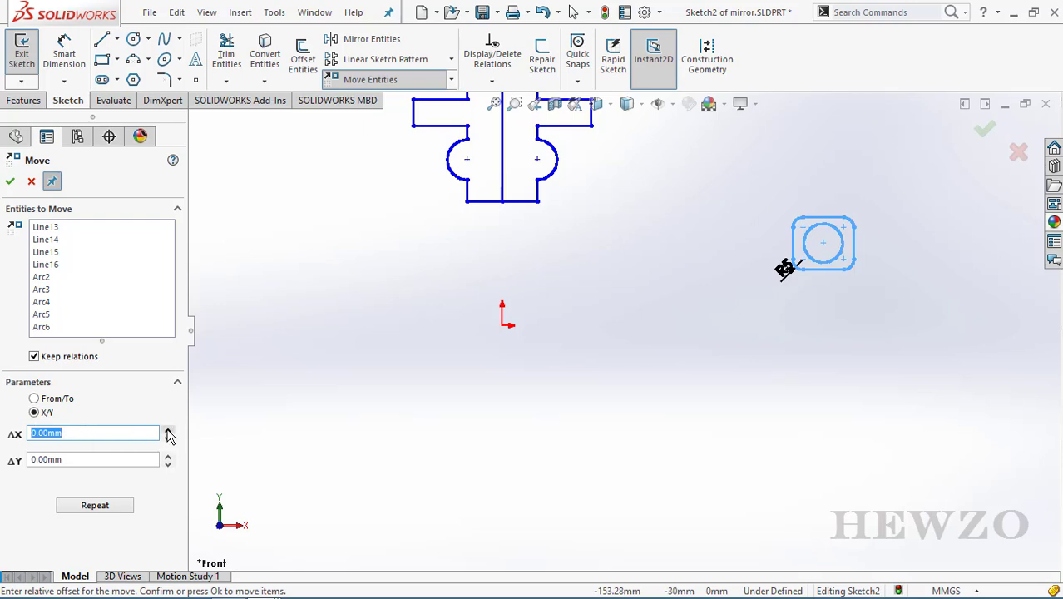
pyautogui.click(168, 432)
pyautogui.click(168, 432)
pyautogui.click(168, 432)
pyautogui.click(168, 432)
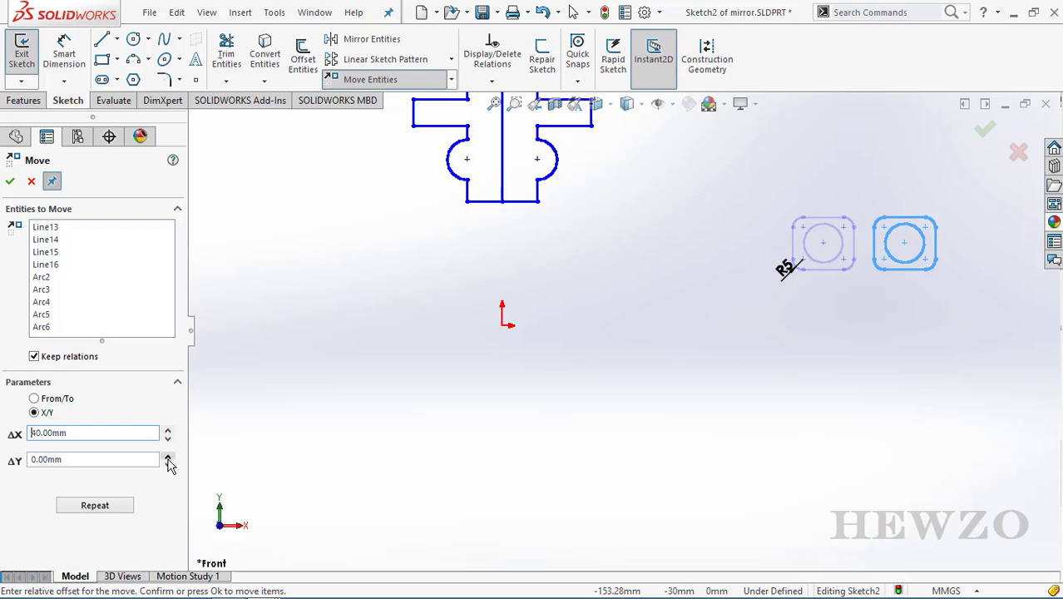
pyautogui.click(168, 465)
pyautogui.click(168, 464)
pyautogui.click(168, 464)
pyautogui.click(168, 464)
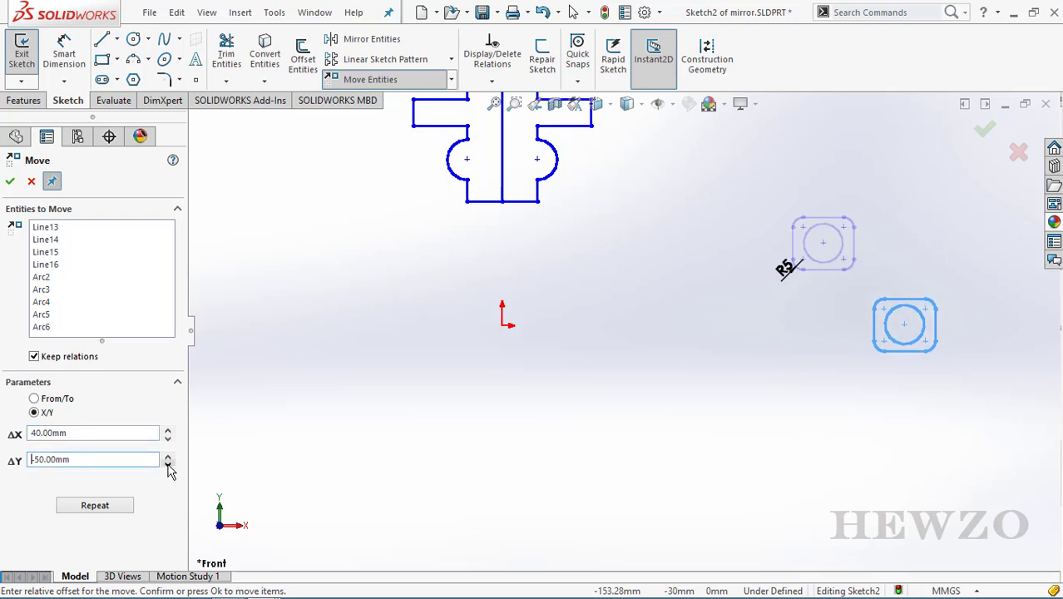
pyautogui.click(168, 464)
pyautogui.click(168, 465)
pyautogui.click(168, 465)
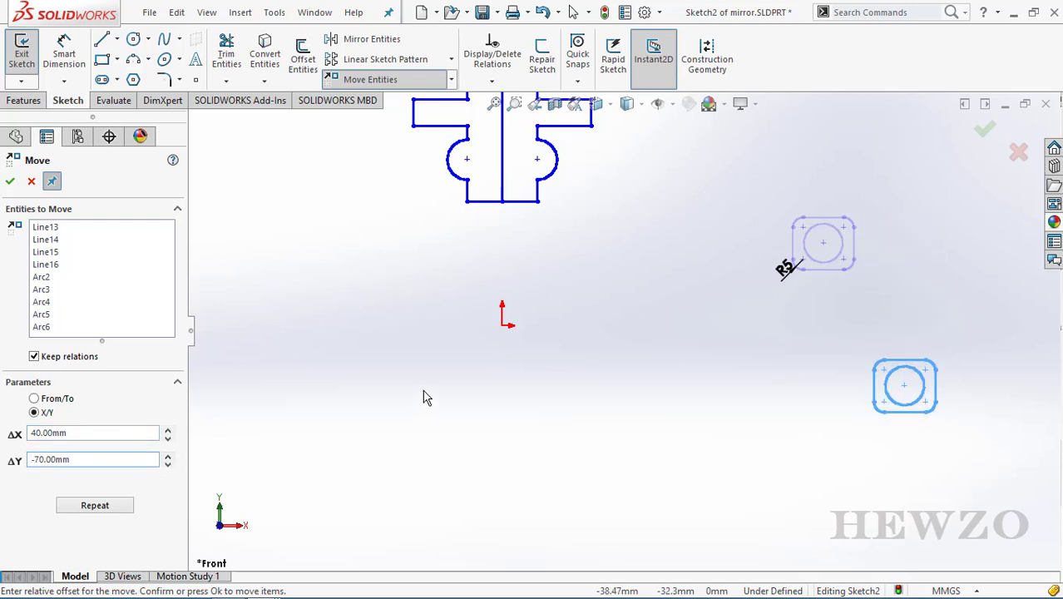
pyautogui.click(10, 180)
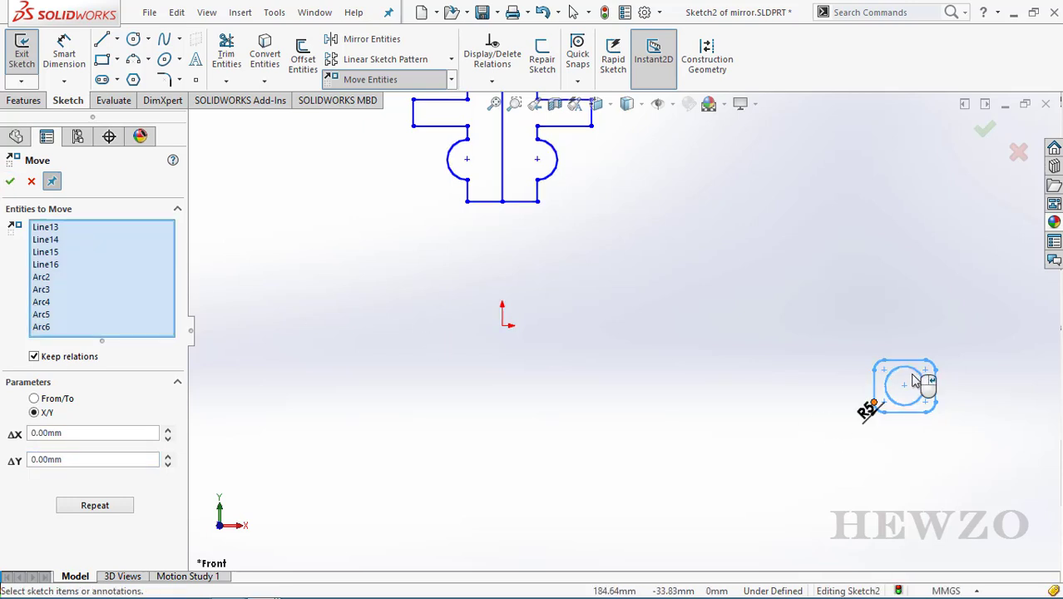
pyautogui.click(10, 181)
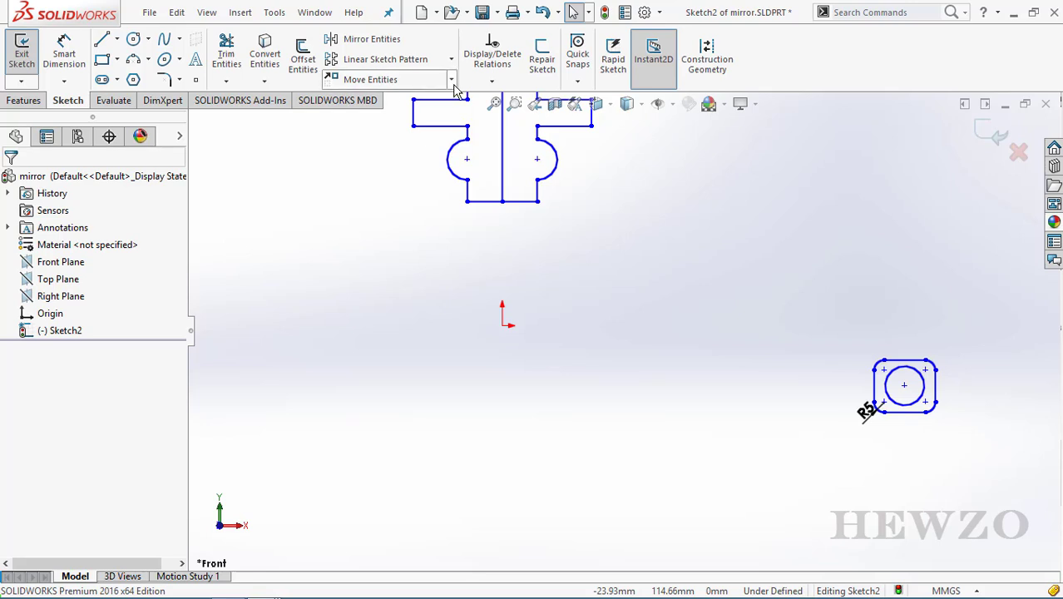
# Start Copy Entities on the rounded-square profile in From/To mode.
pyautogui.click(451, 79)
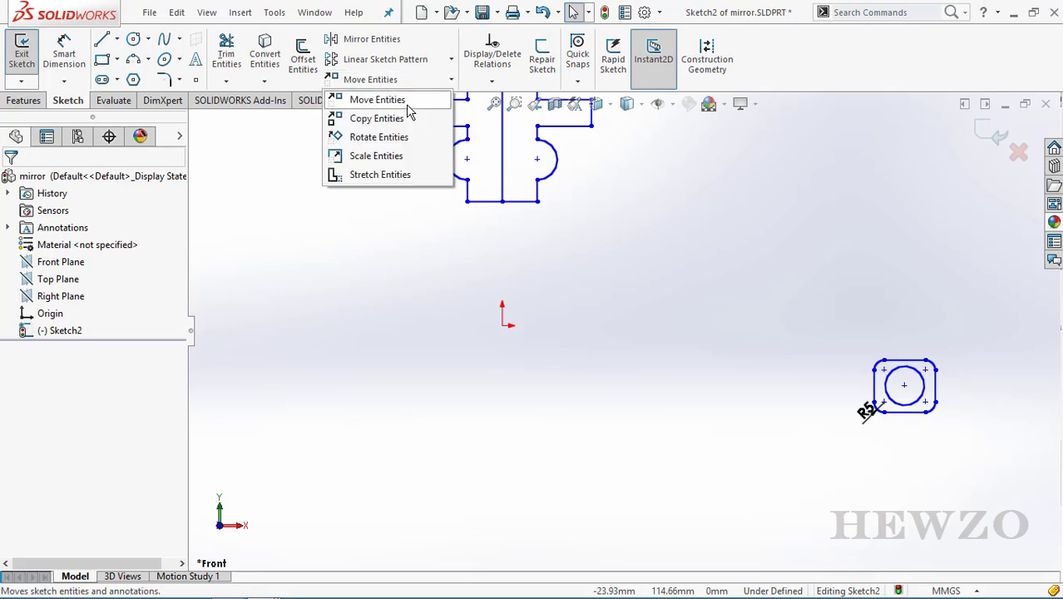
pyautogui.click(366, 120)
pyautogui.moveTo(956, 332); pyautogui.dragTo(804, 450)
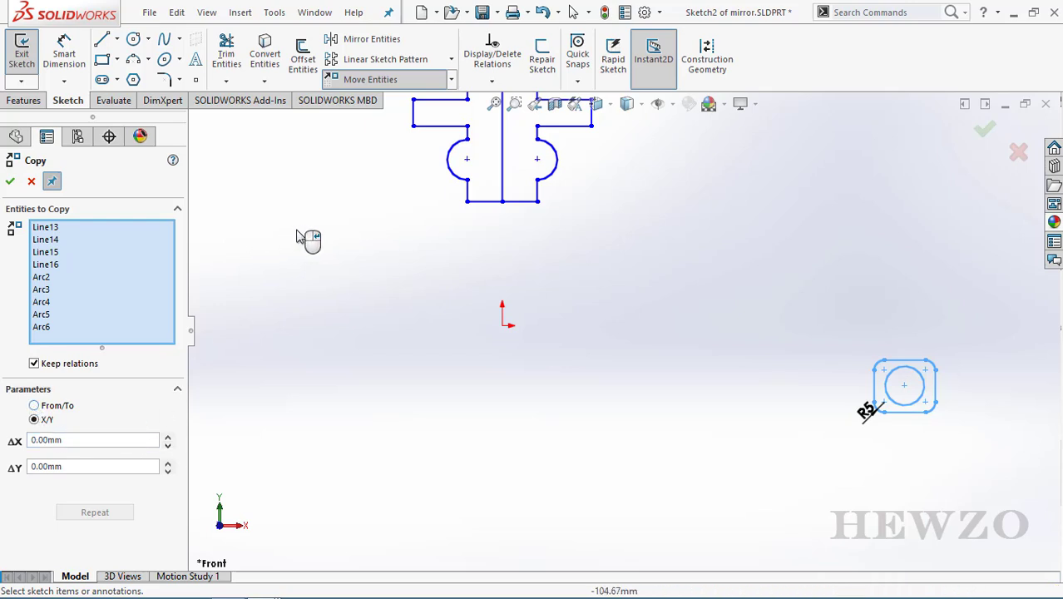
pyautogui.click(34, 406)
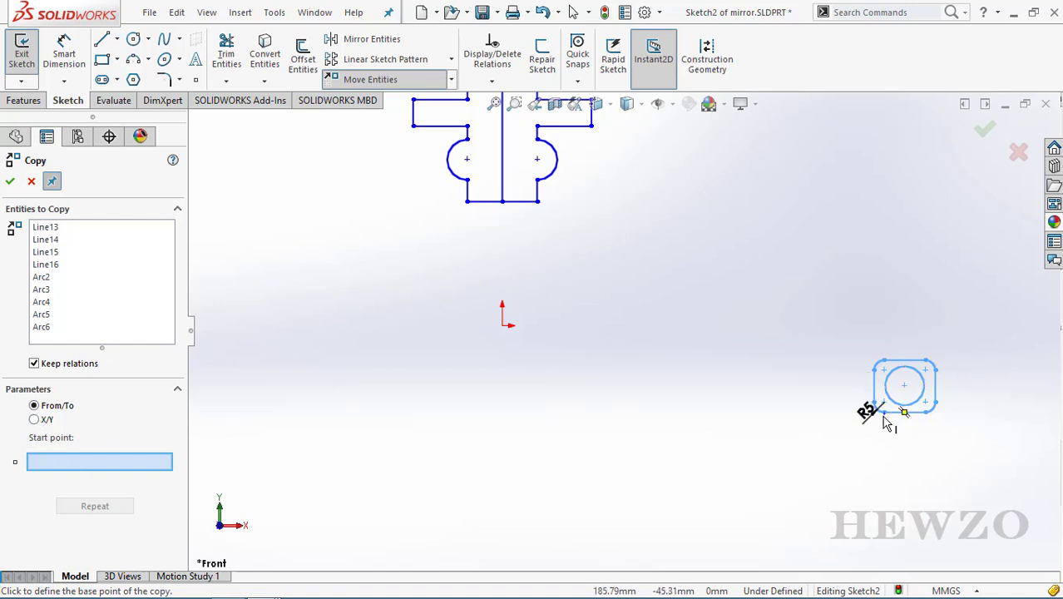
# Place six copies around the origin: right, left, lower left, below, lower right, upper right.
pyautogui.click(875, 408)
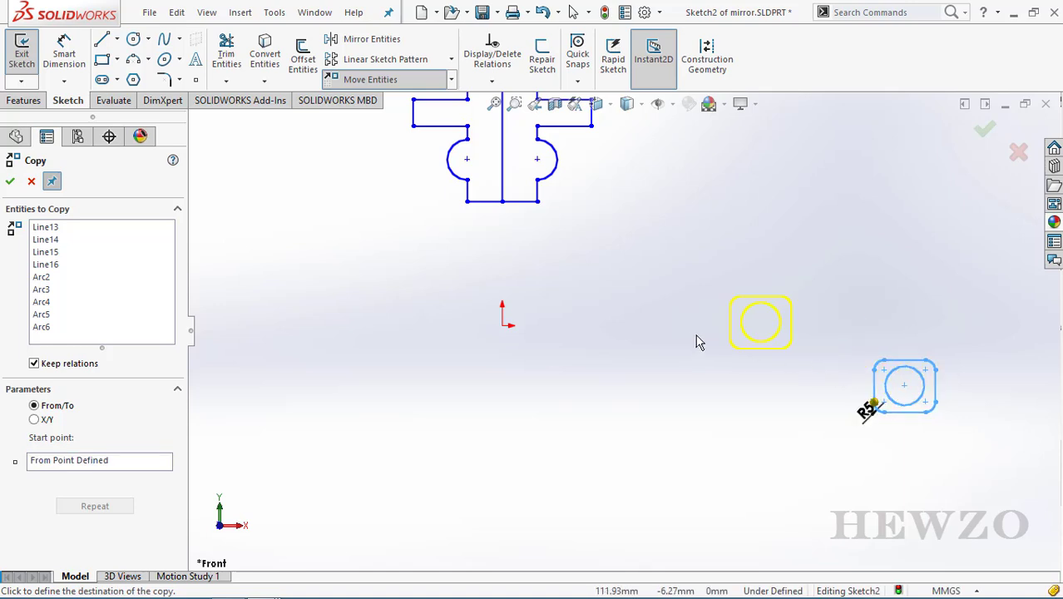
pyautogui.click(601, 313)
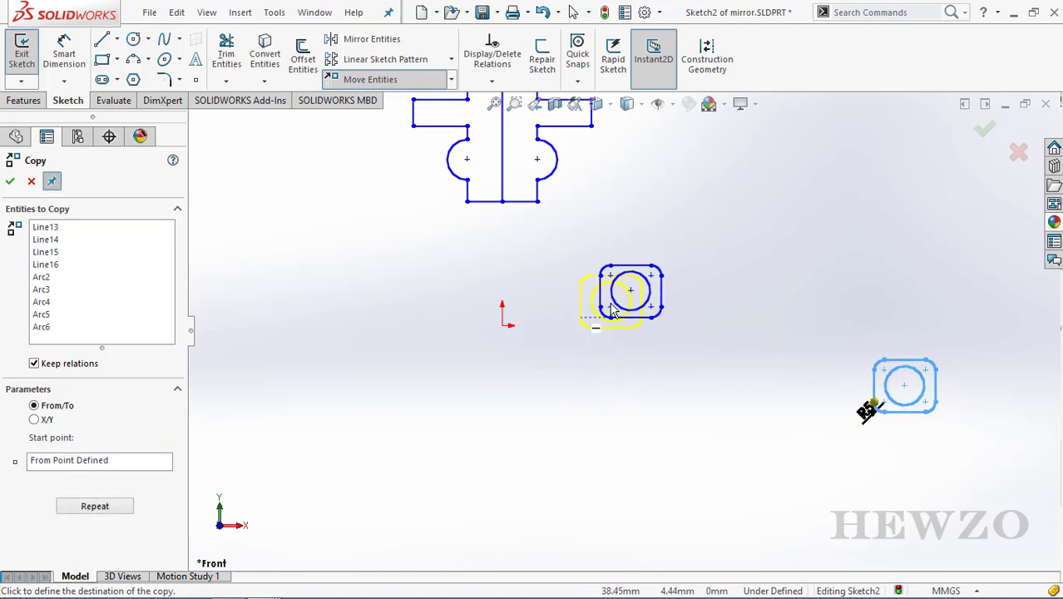
pyautogui.click(337, 313)
pyautogui.click(362, 451)
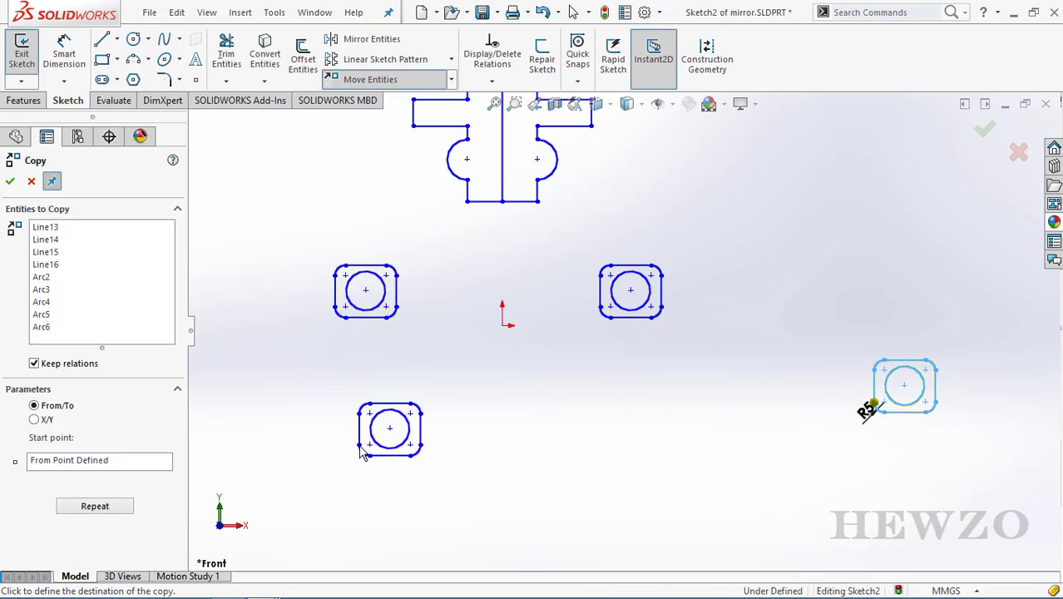
pyautogui.click(567, 461)
pyautogui.click(766, 451)
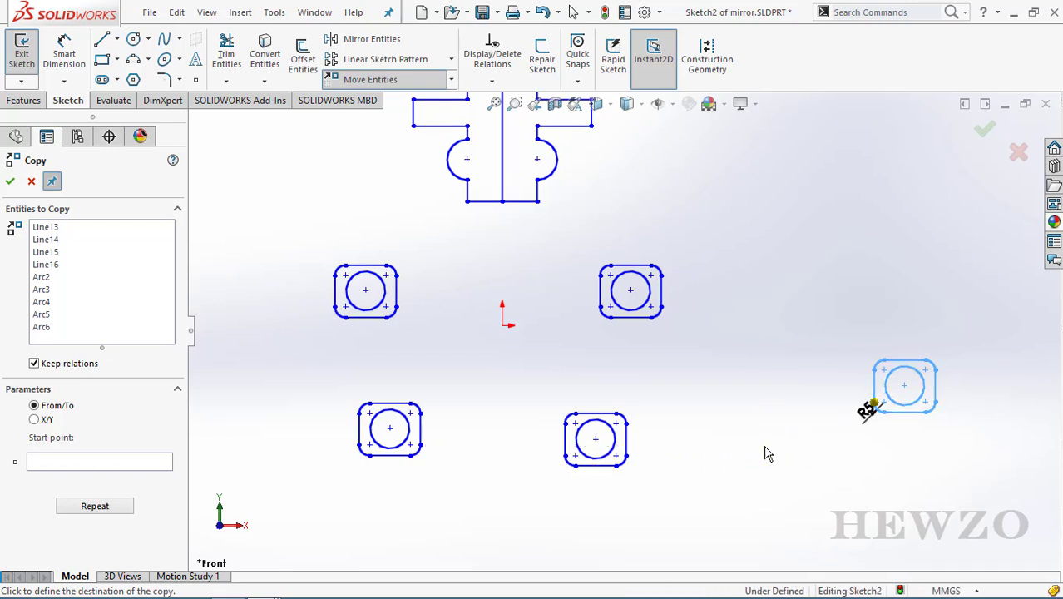
pyautogui.click(776, 303)
pyautogui.click(710, 351)
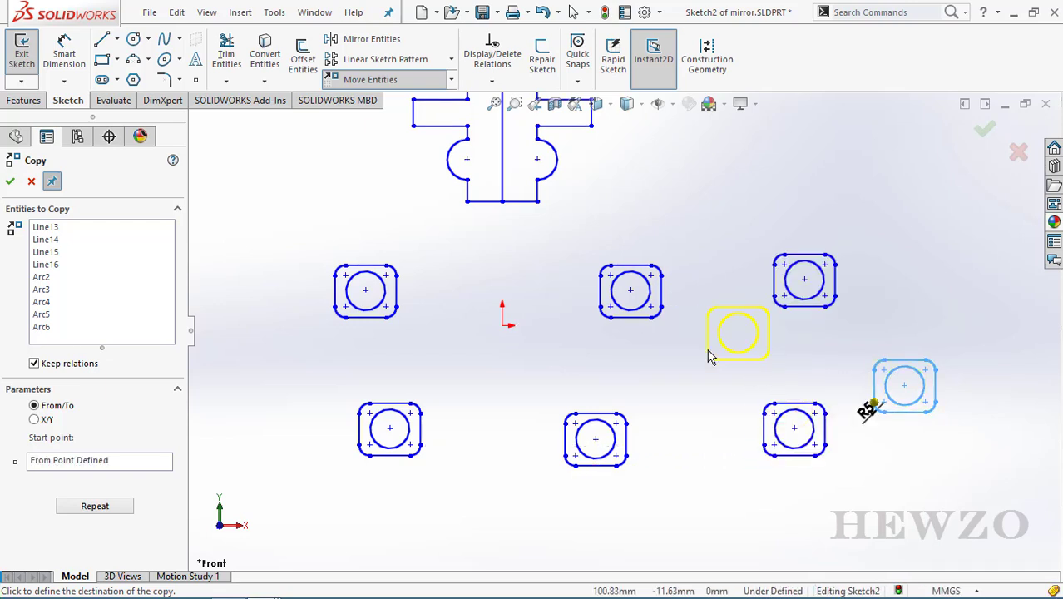
# Set the copy offset to ΔX 50 mm and ΔY -30 mm, then close Copy Entities.
pyautogui.click(35, 420)
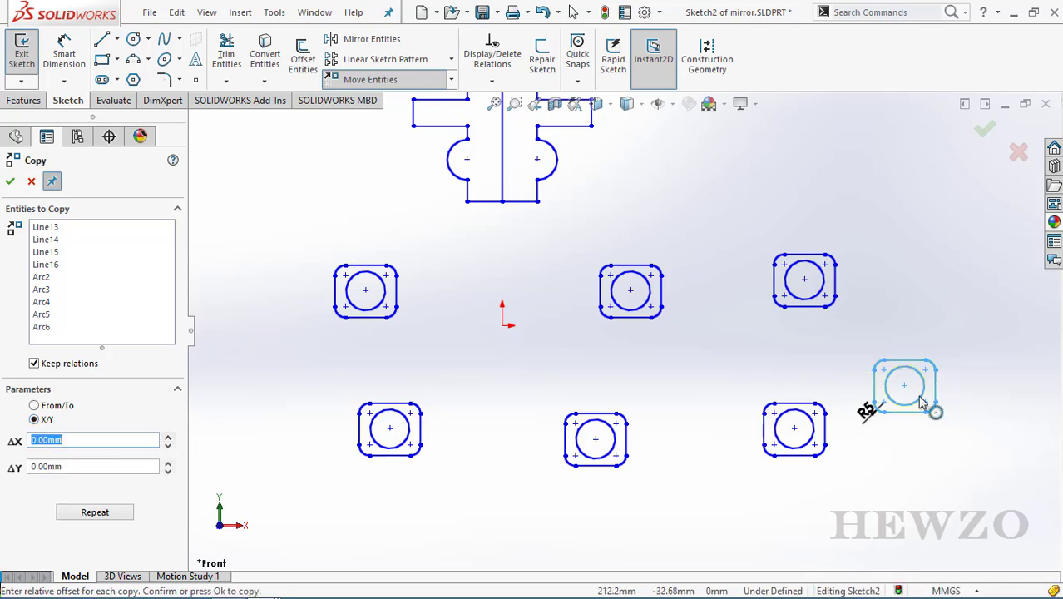
pyautogui.click(168, 441)
pyautogui.click(168, 441)
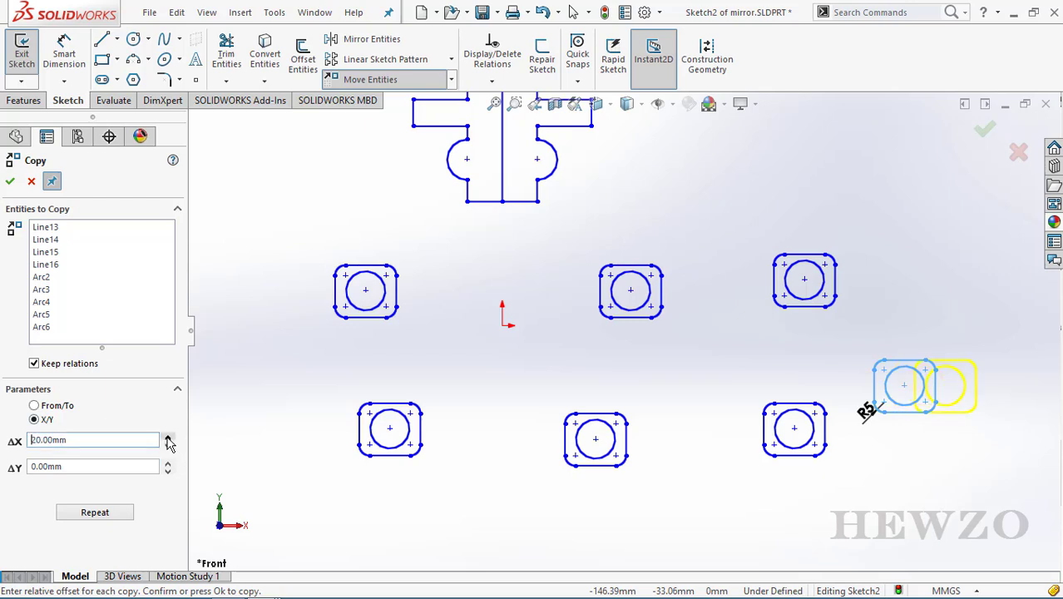
pyautogui.click(168, 441)
pyautogui.click(169, 441)
pyautogui.click(168, 438)
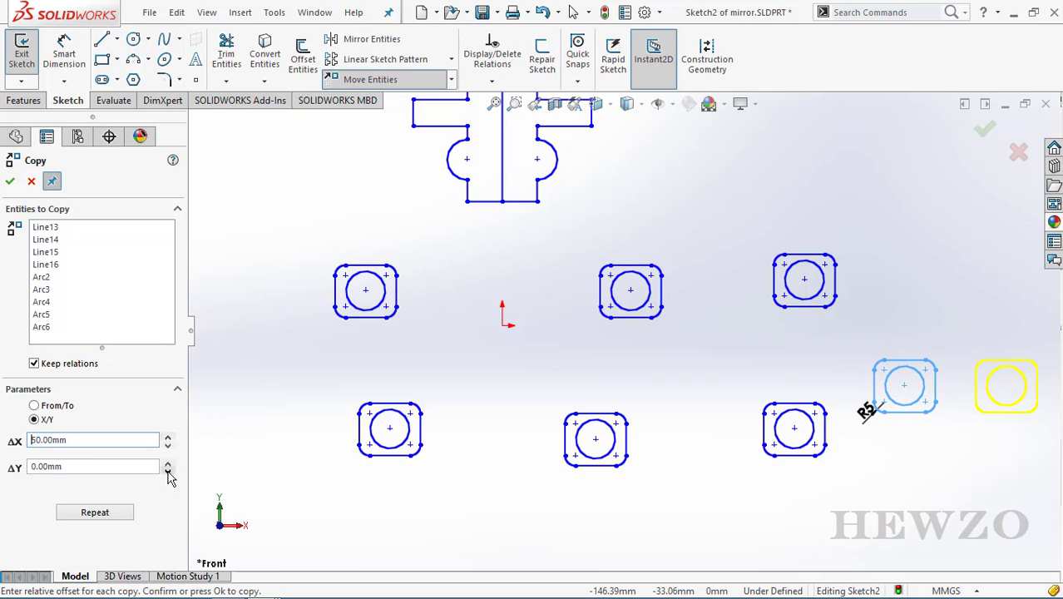
pyautogui.click(168, 471)
pyautogui.click(168, 471)
pyautogui.click(168, 471)
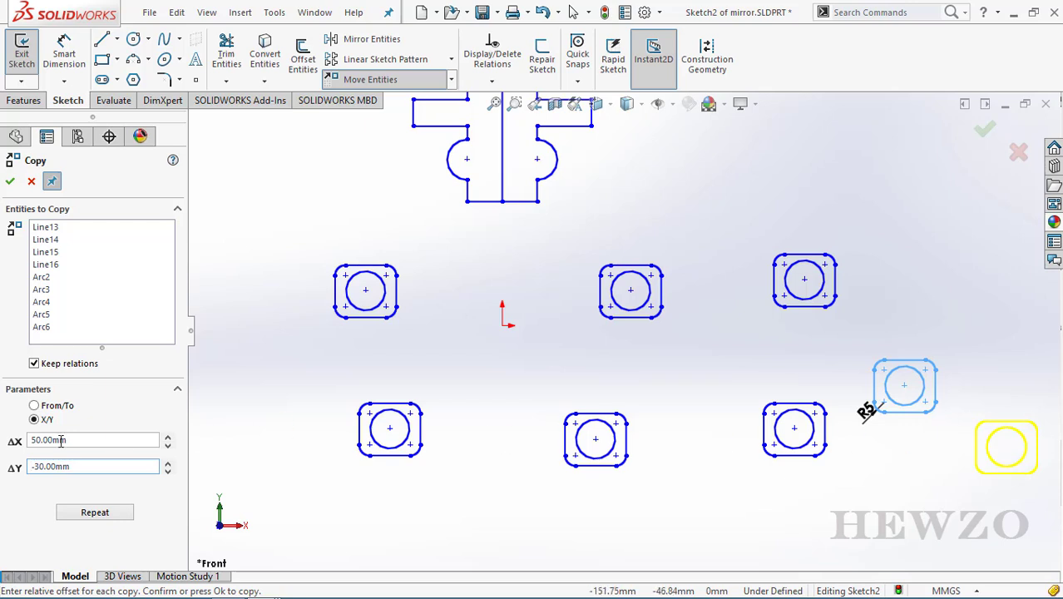
pyautogui.click(10, 180)
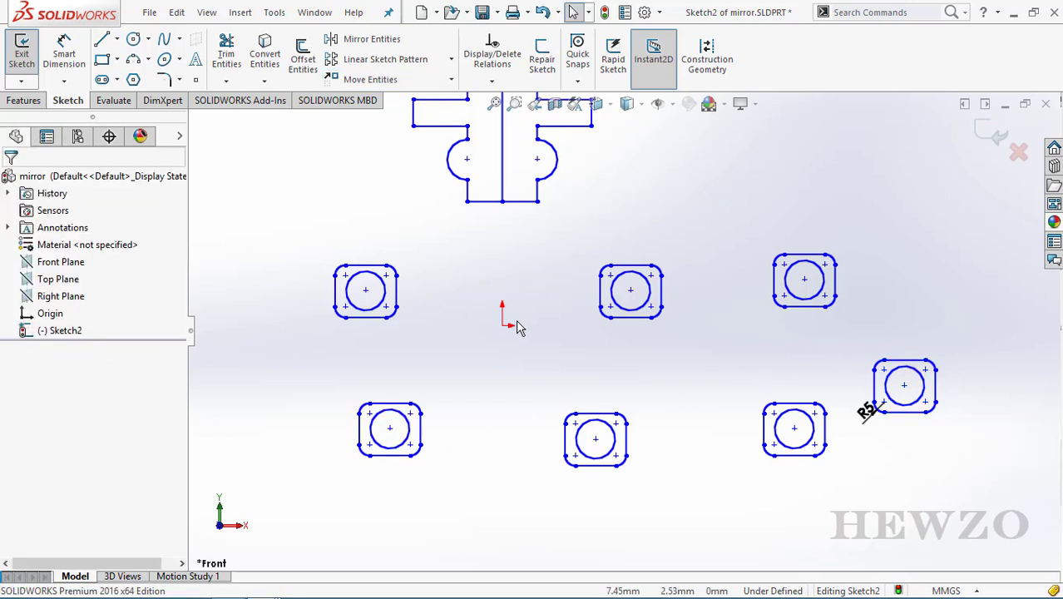
# Start Rotate Entities on the profile and set the rotation centre at its corner.
pyautogui.click(451, 79)
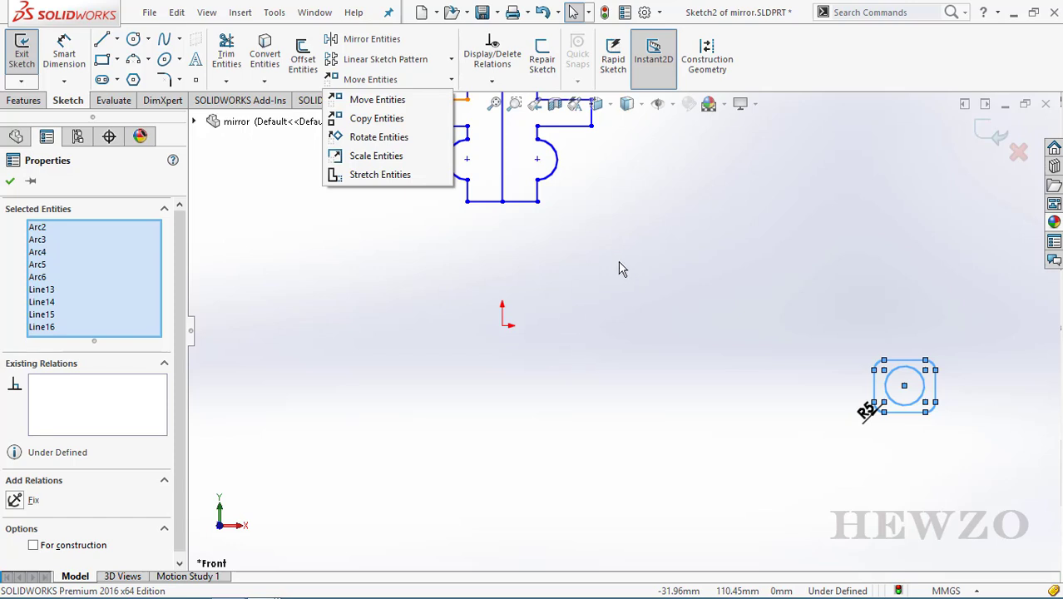
pyautogui.click(374, 137)
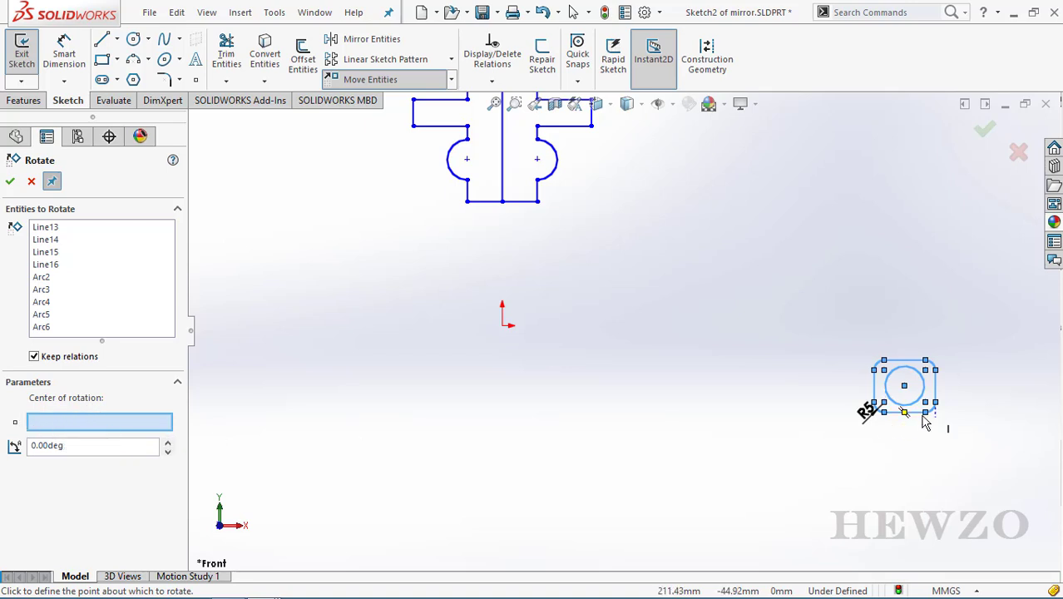
pyautogui.scroll(-3, 940, 426)
pyautogui.scroll(-2, 831, 408)
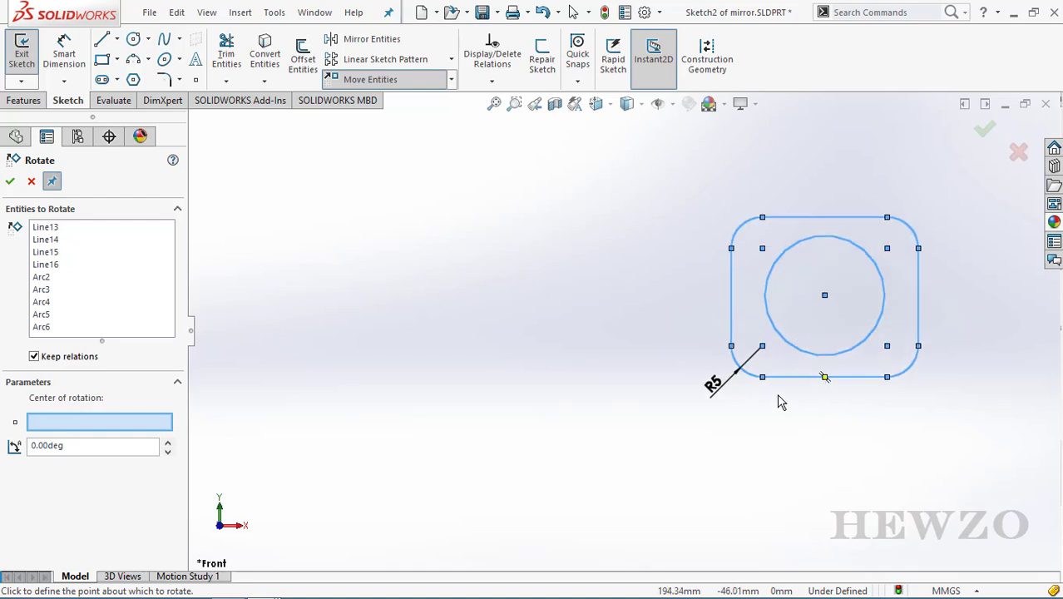
pyautogui.click(742, 372)
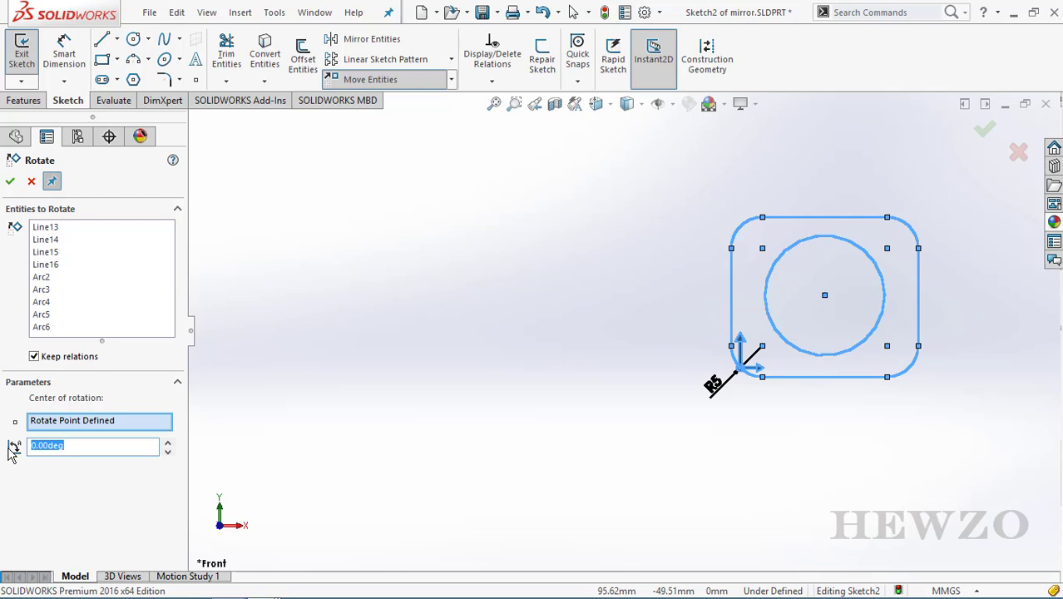
# Set the rotation angle to 90°, apply it, and exit the rotation.
pyautogui.click(167, 442)
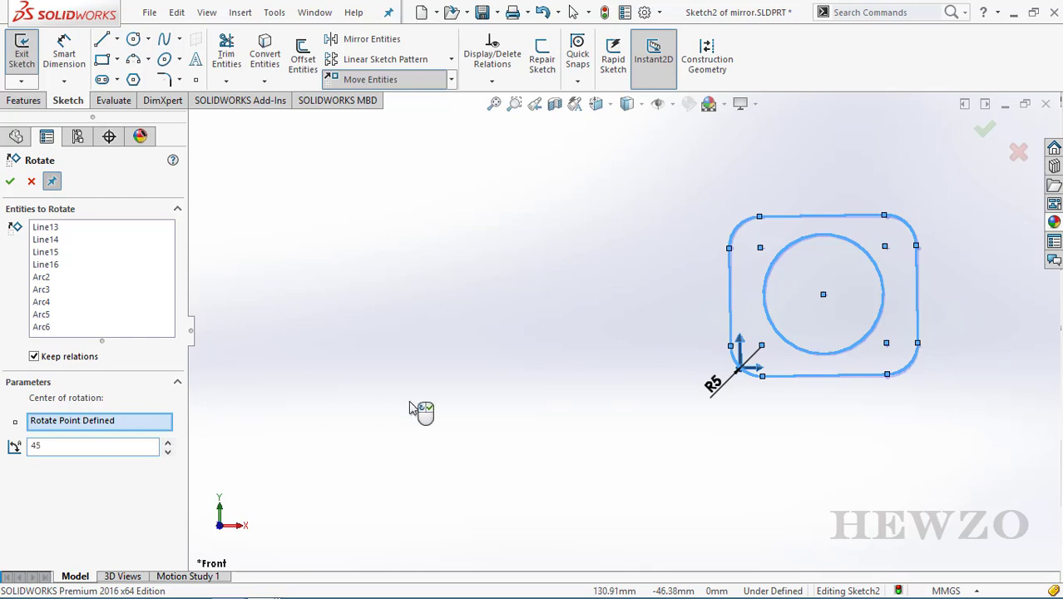
pyautogui.write('90')
pyautogui.press('Return')
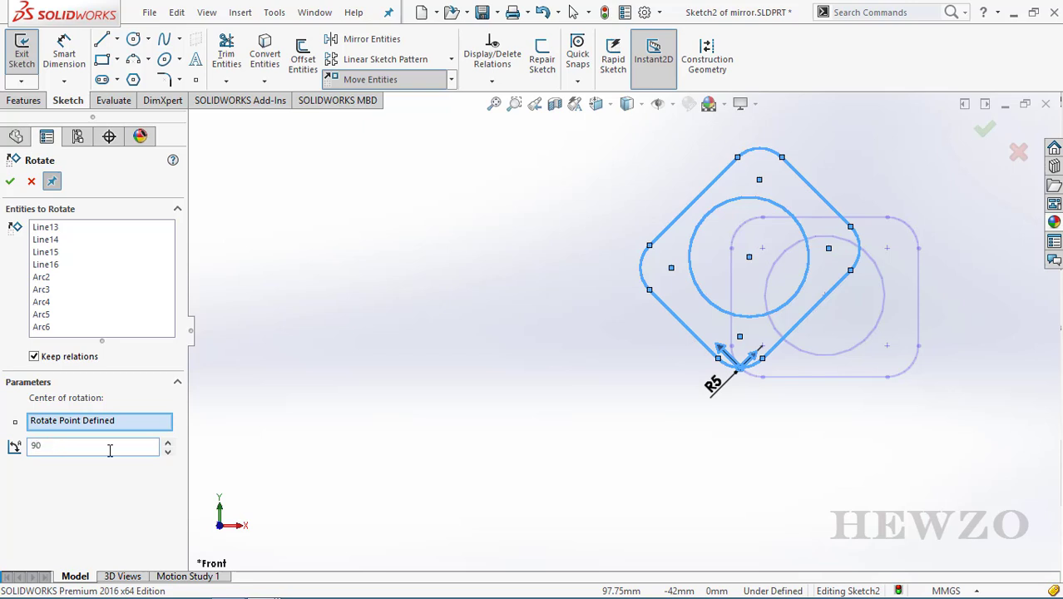
pyautogui.press('Return')
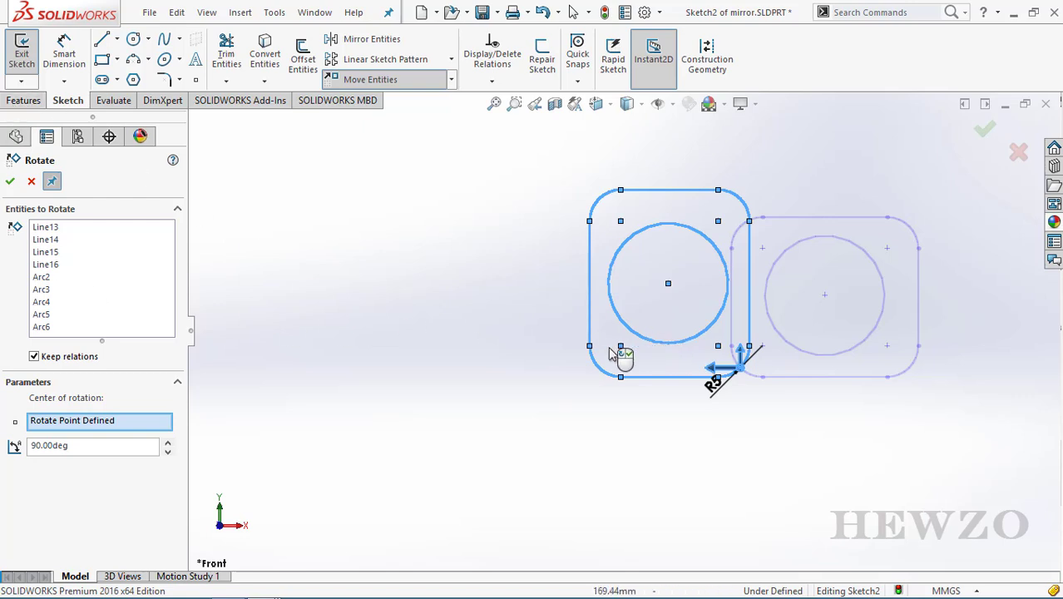
pyautogui.click(11, 183)
pyautogui.moveTo(743, 356); pyautogui.dragTo(590, 287)
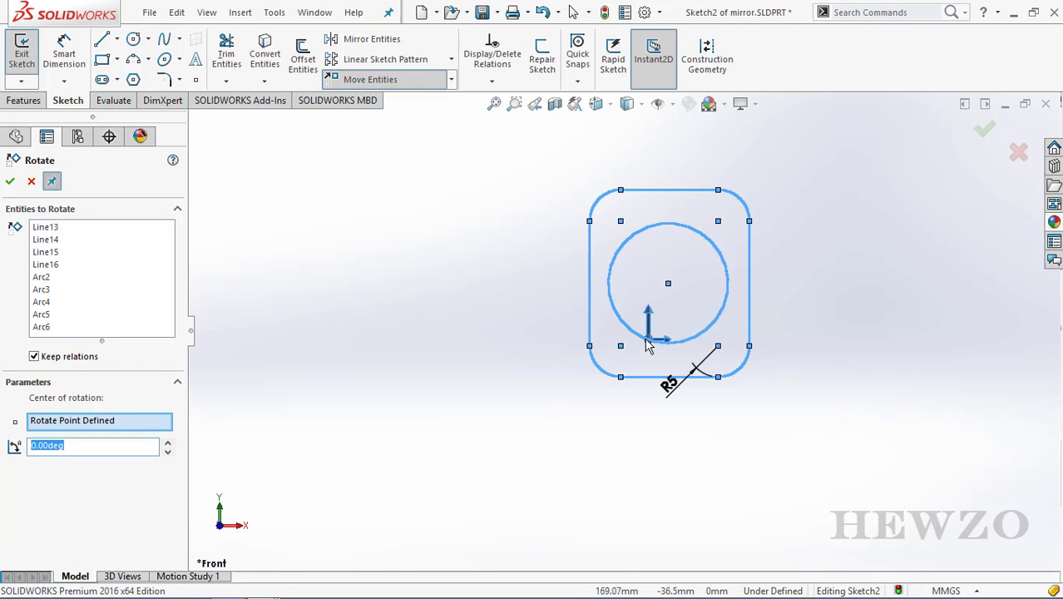
pyautogui.press('Escape')
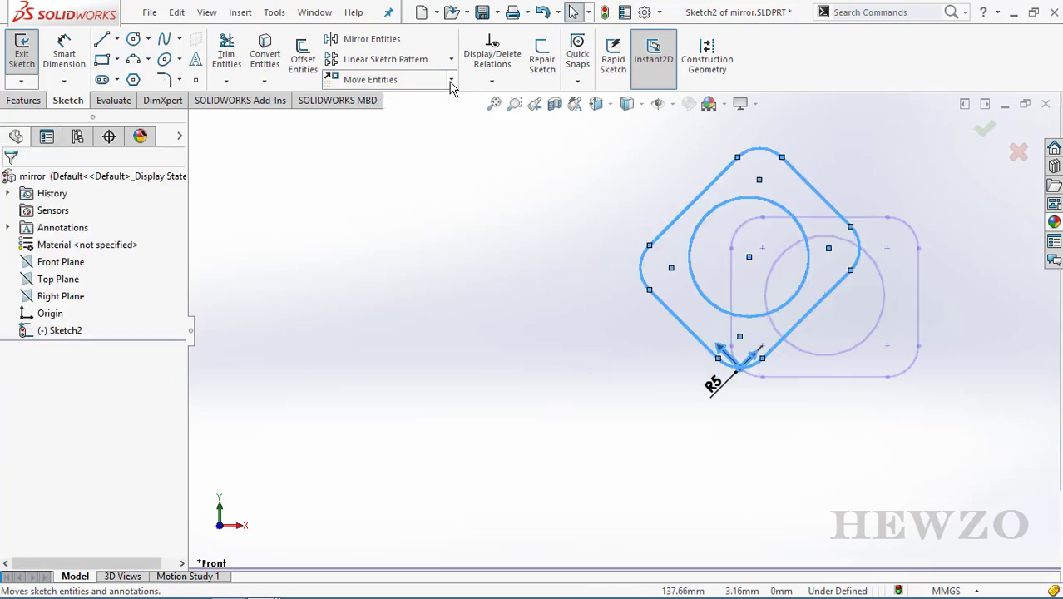
# Start Scale Entities on the rounded-square profile, scaling about the circle's centre.
pyautogui.click(451, 80)
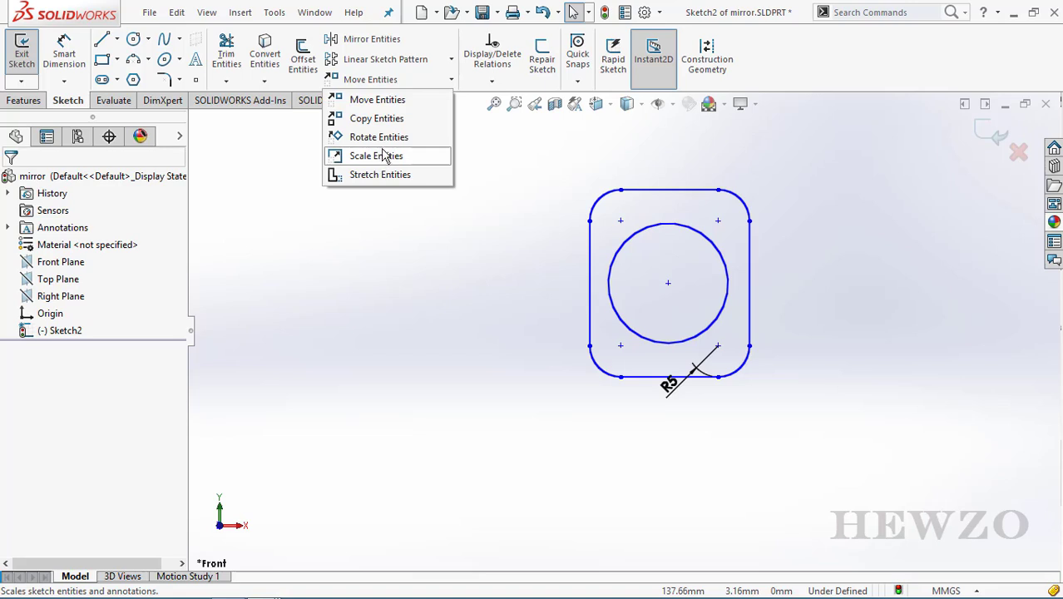
pyautogui.click(371, 159)
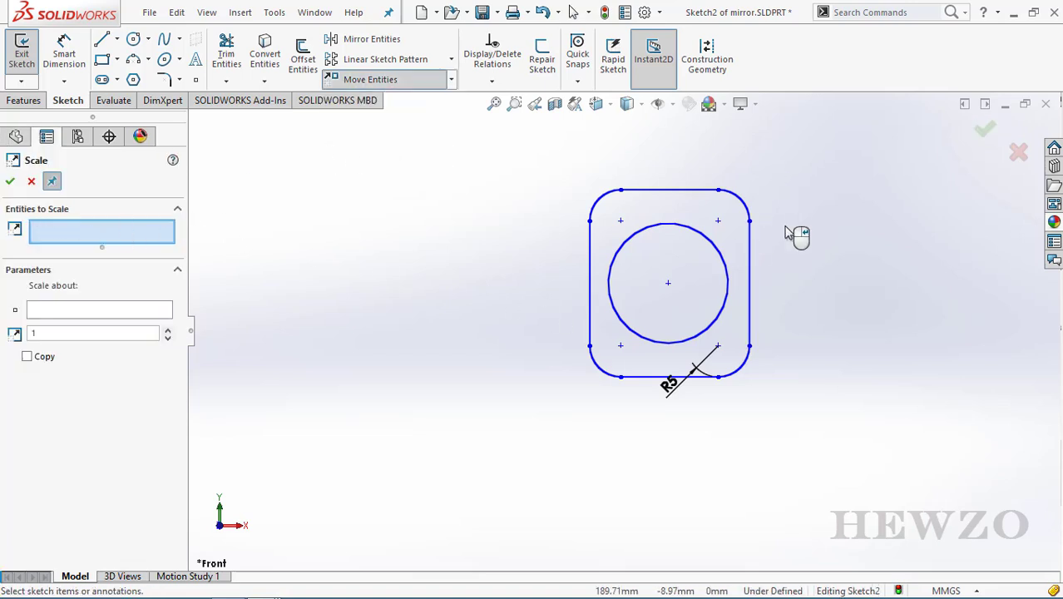
pyautogui.moveTo(777, 165)
pyautogui.mouseDown()
pyautogui.moveTo(541, 408)
pyautogui.moveTo(478, 409)
pyautogui.mouseUp()
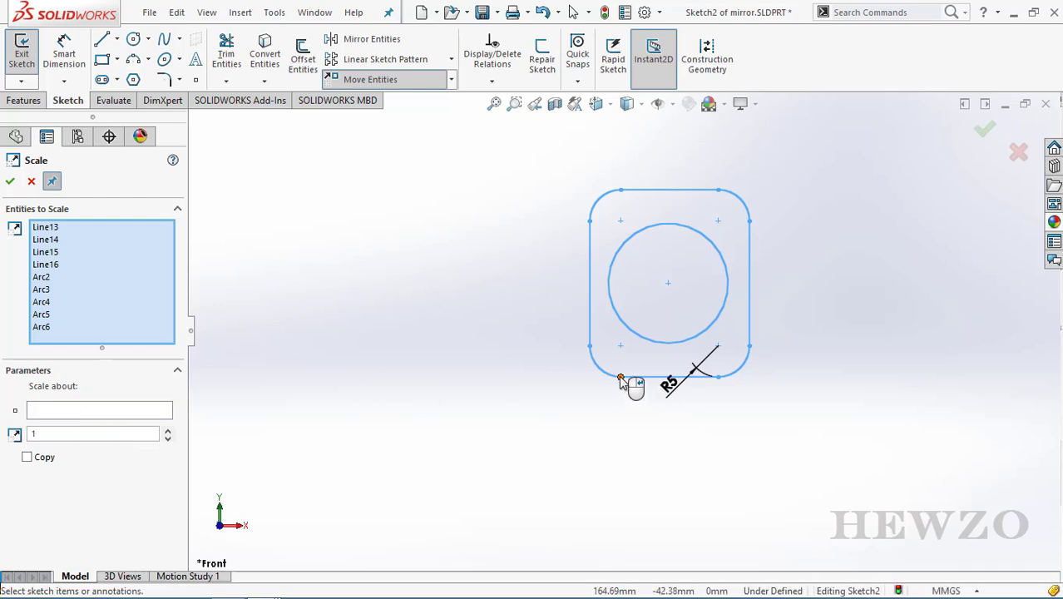
pyautogui.click(621, 379)
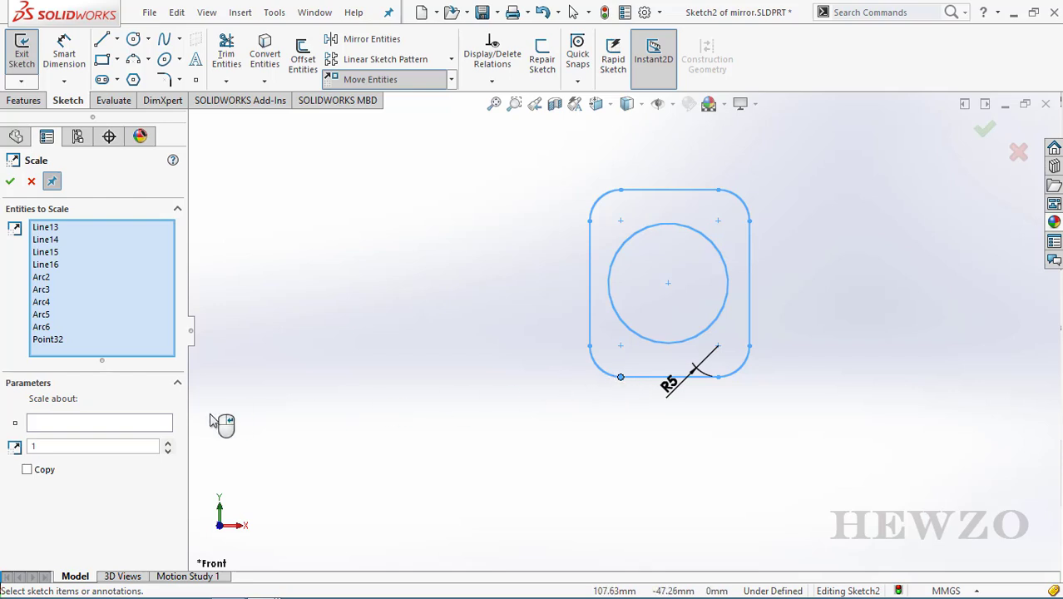
pyautogui.click(56, 425)
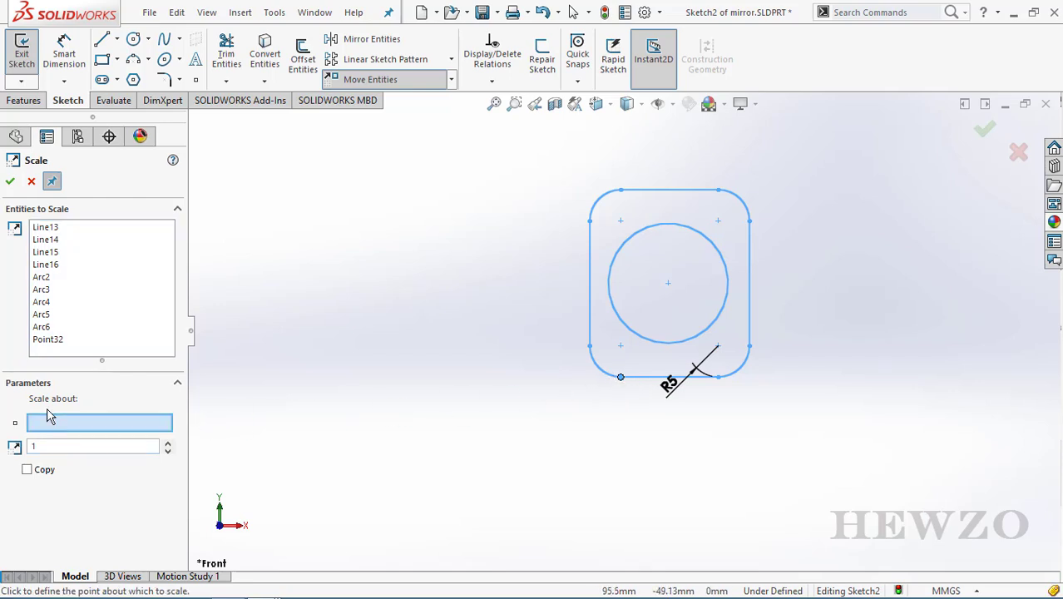
pyautogui.click(670, 287)
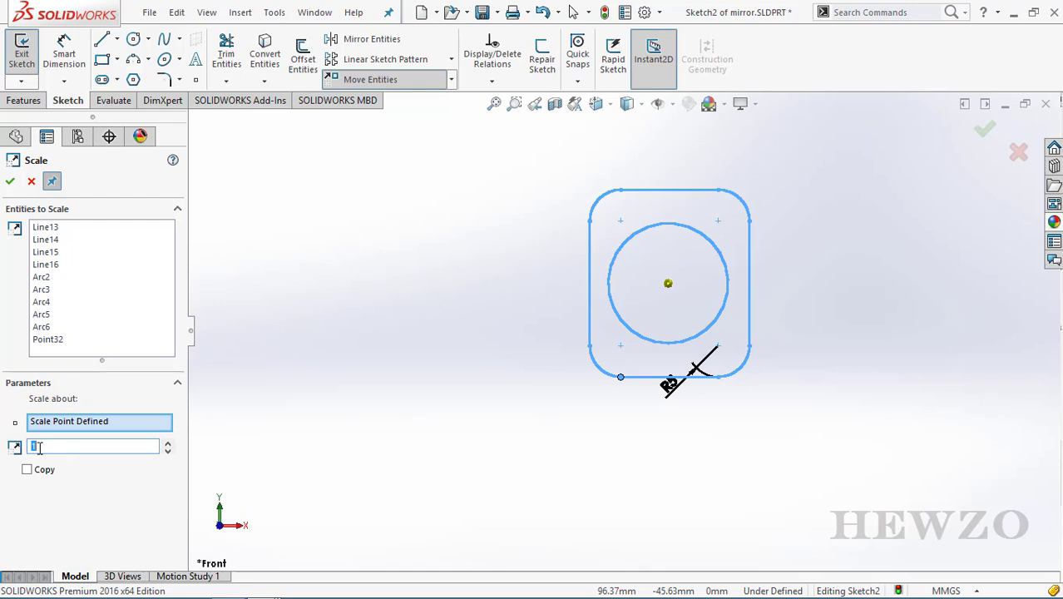
# Raise the scale factor to 1.8, apply it, and close the command.
pyautogui.click(168, 443)
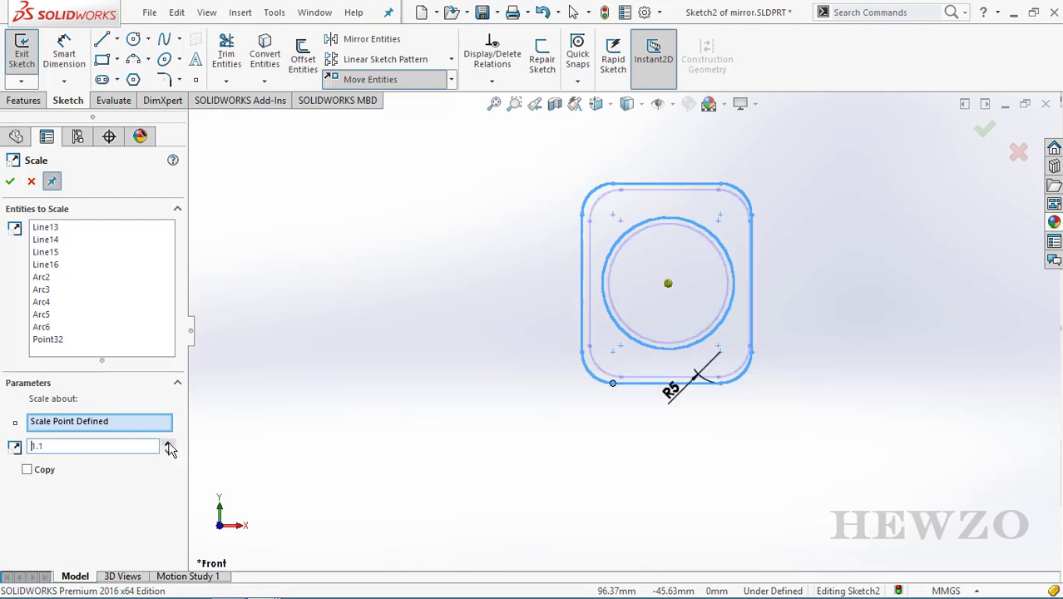
pyautogui.click(167, 443)
pyautogui.click(167, 443)
pyautogui.click(167, 444)
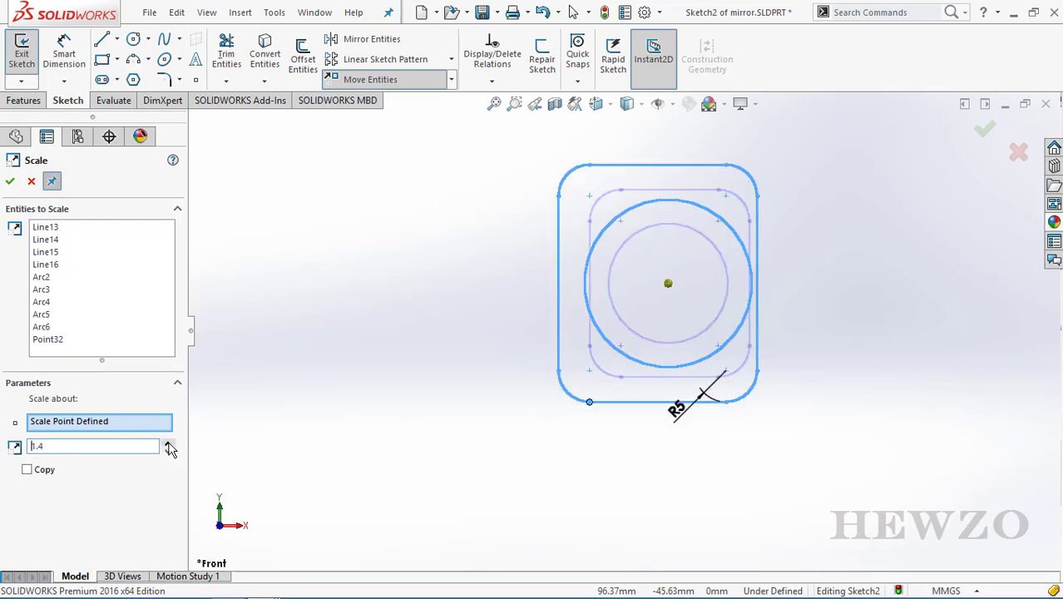
pyautogui.click(167, 443)
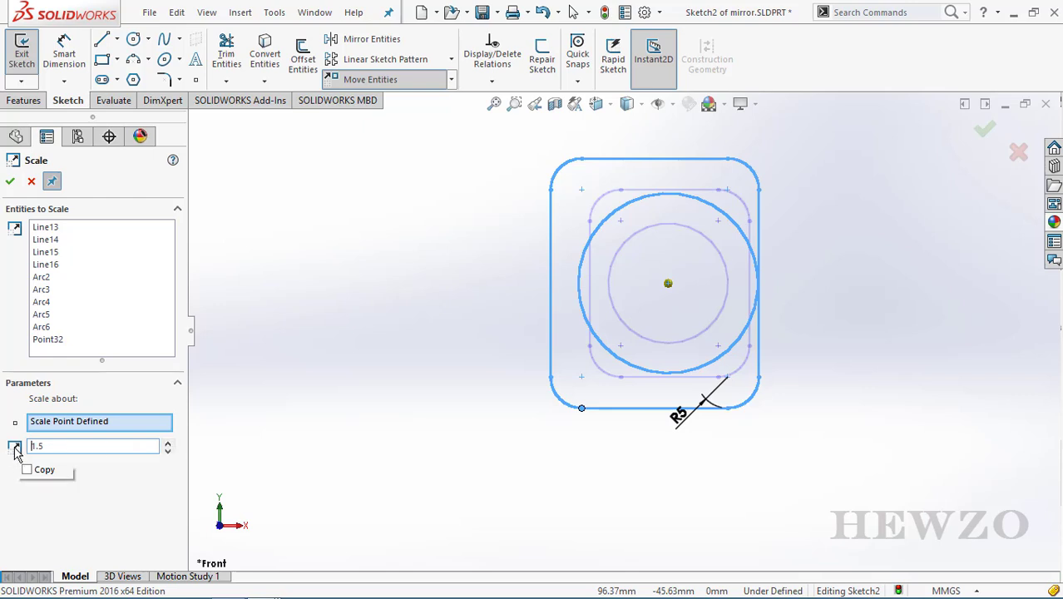
pyautogui.click(168, 444)
pyautogui.click(167, 444)
pyautogui.click(167, 444)
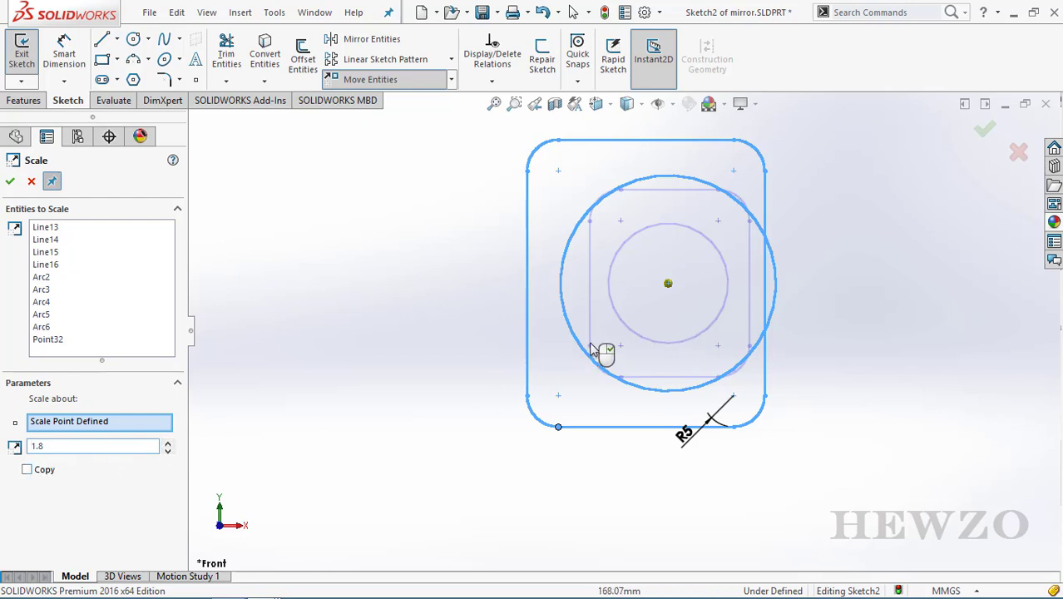
pyautogui.click(10, 180)
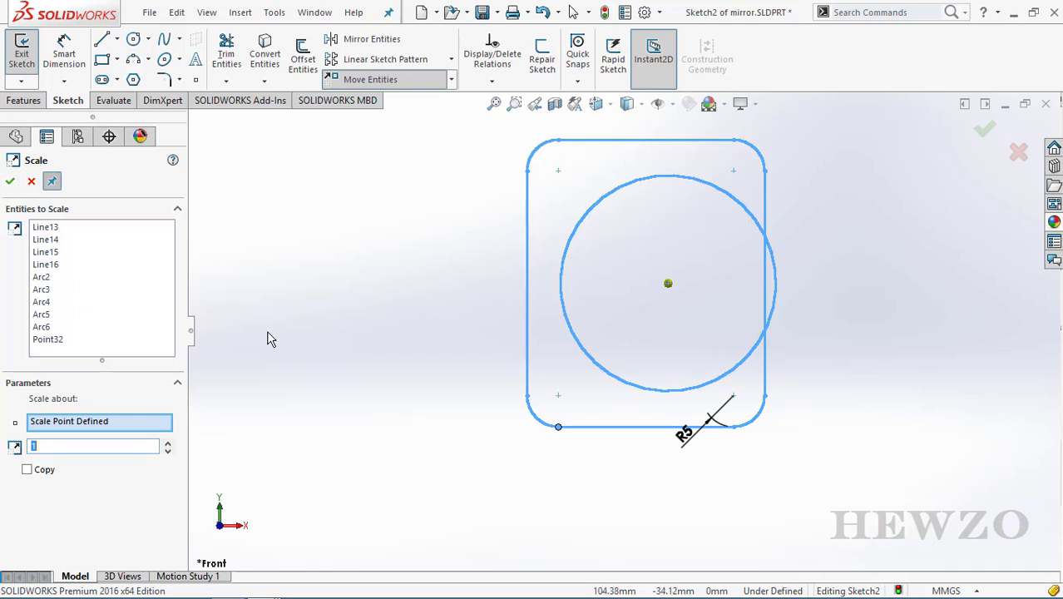
pyautogui.click(10, 180)
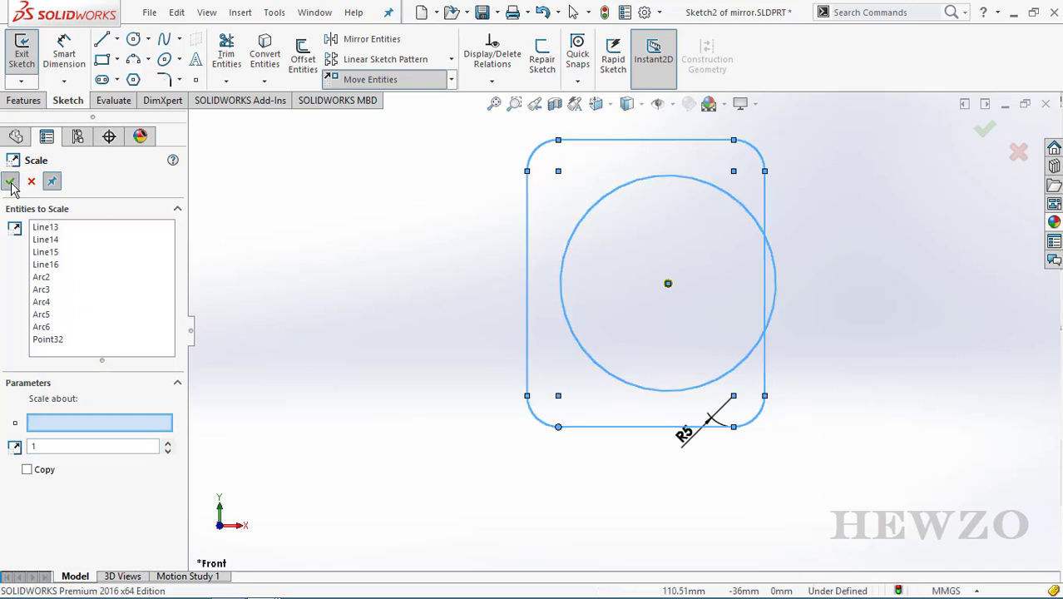
# Undo the enlargement and enable the Copy option in Scale Entities.
pyautogui.hotkey('ctrl', 'z')
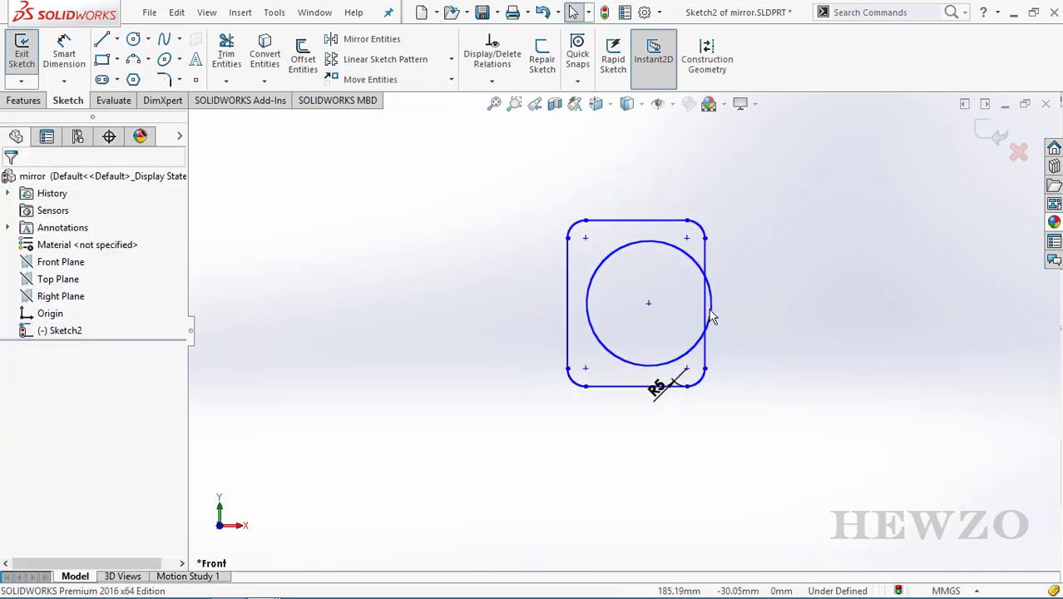
pyautogui.hotkey('ctrl', 'z')
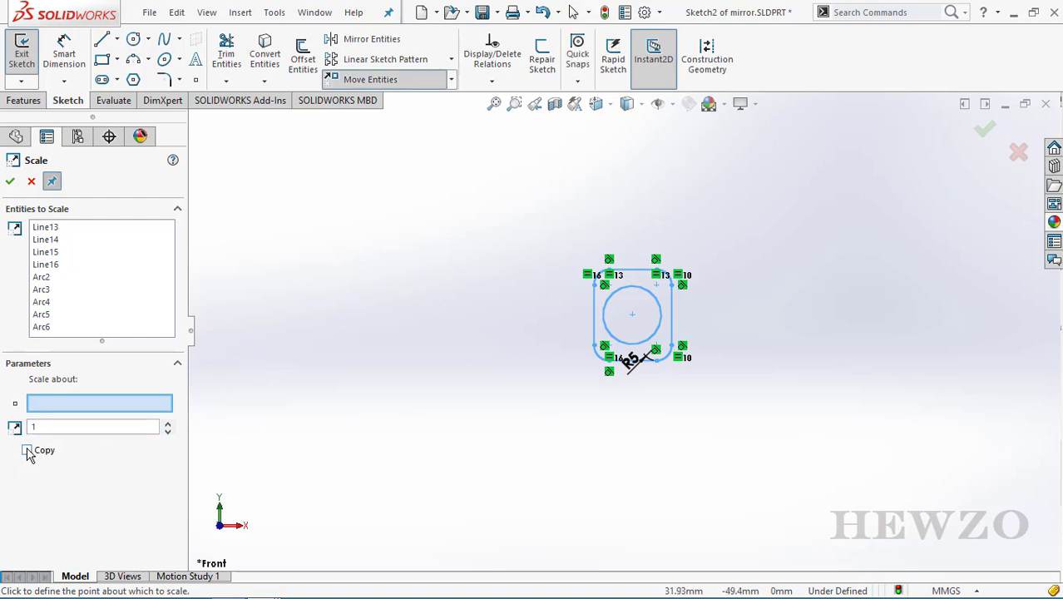
pyautogui.click(28, 451)
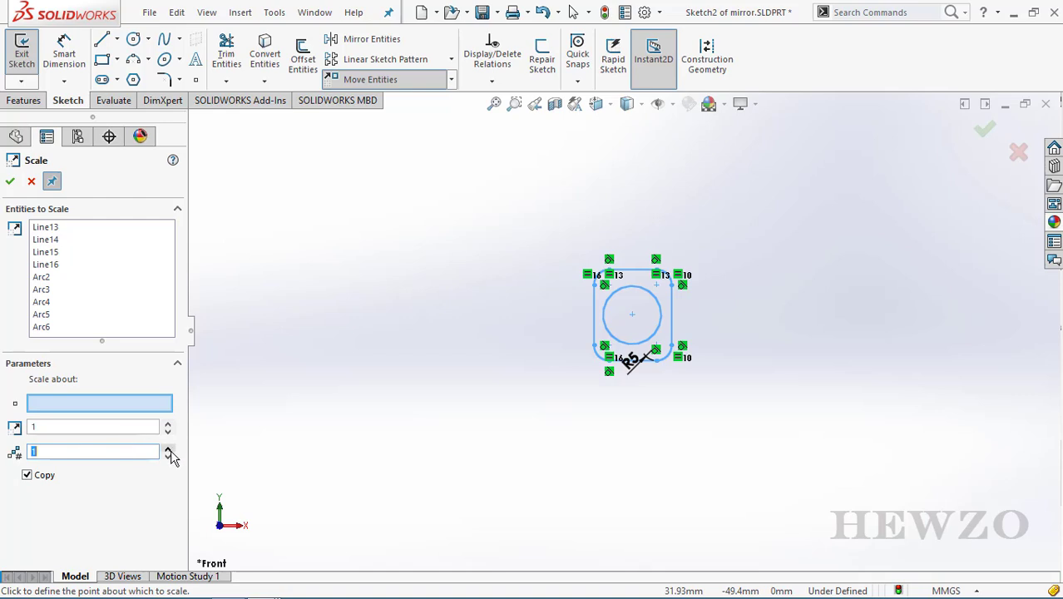
pyautogui.click(168, 451)
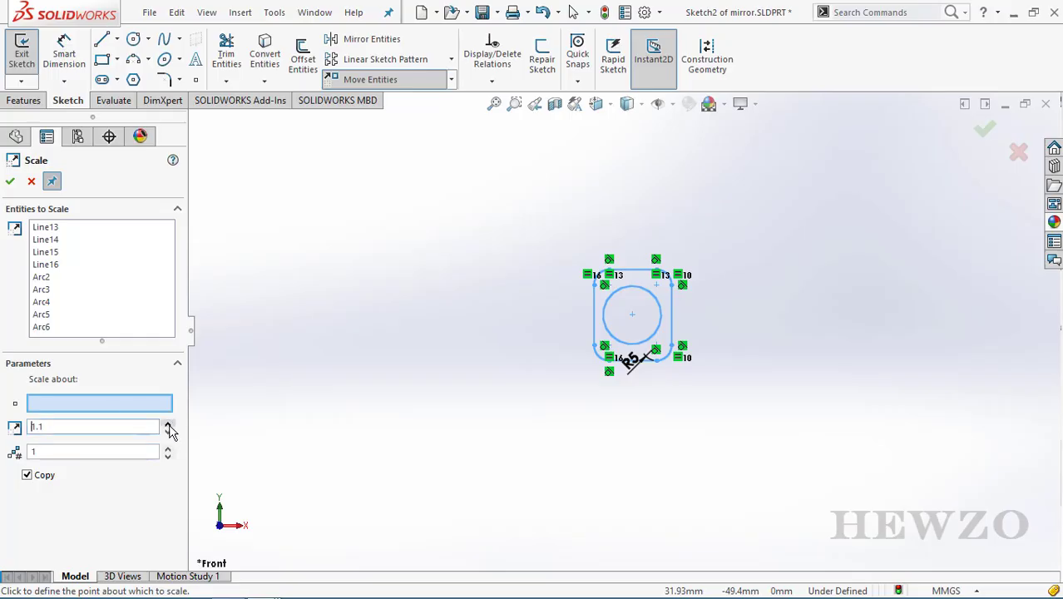
# Preview four 1.4× scaled copies, then exit to discard them.
pyautogui.click(168, 424)
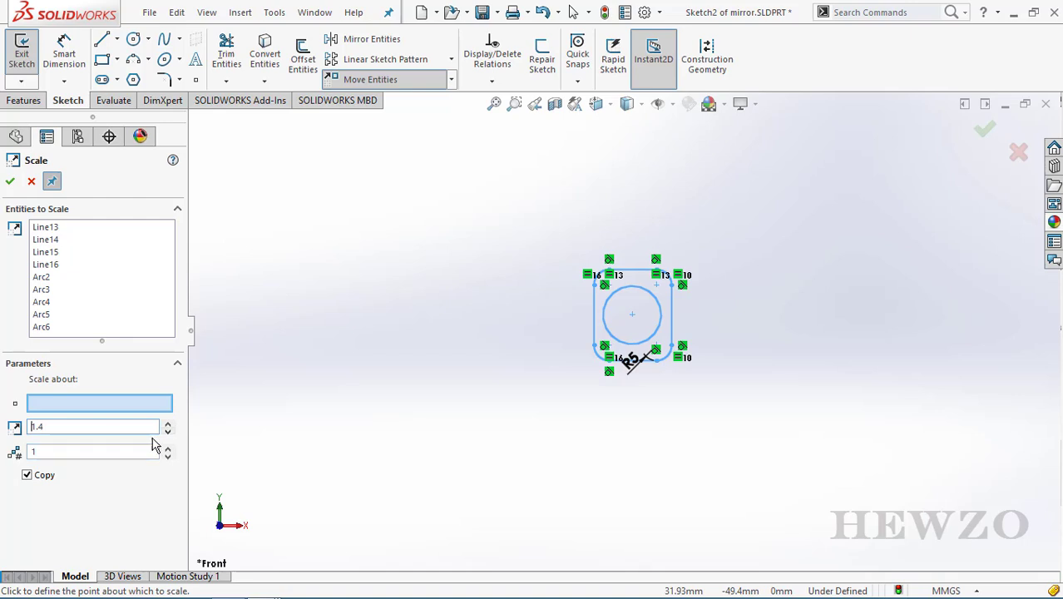
pyautogui.click(168, 450)
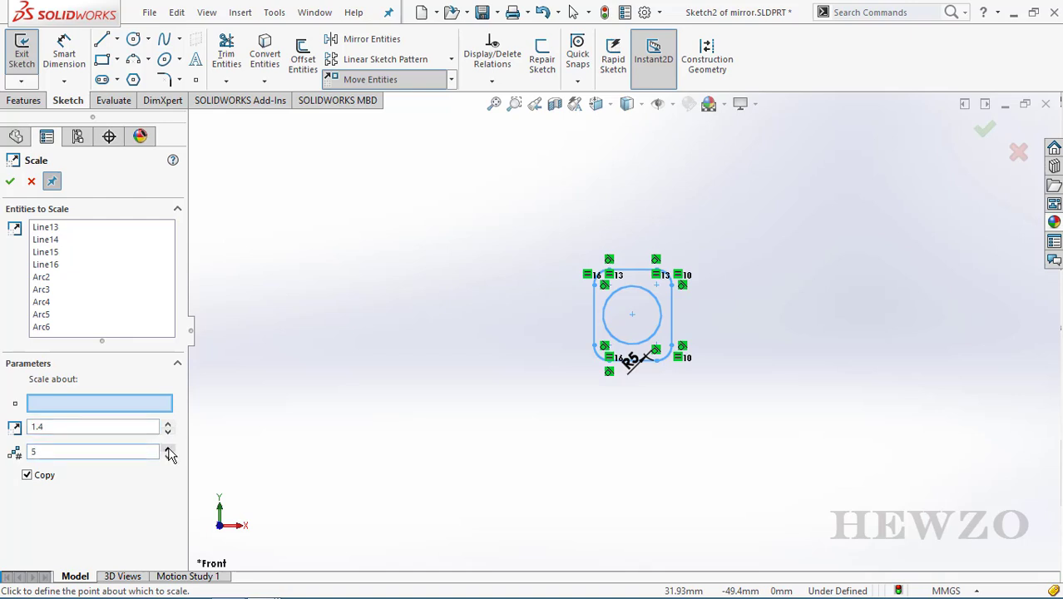
pyautogui.click(10, 183)
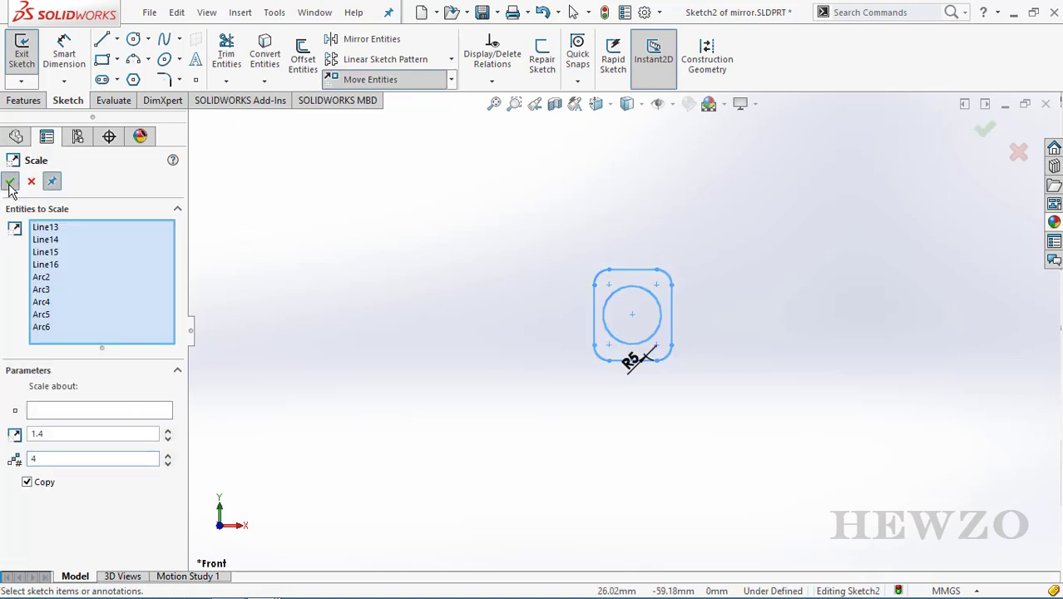
pyautogui.scroll(5, 782, 351)
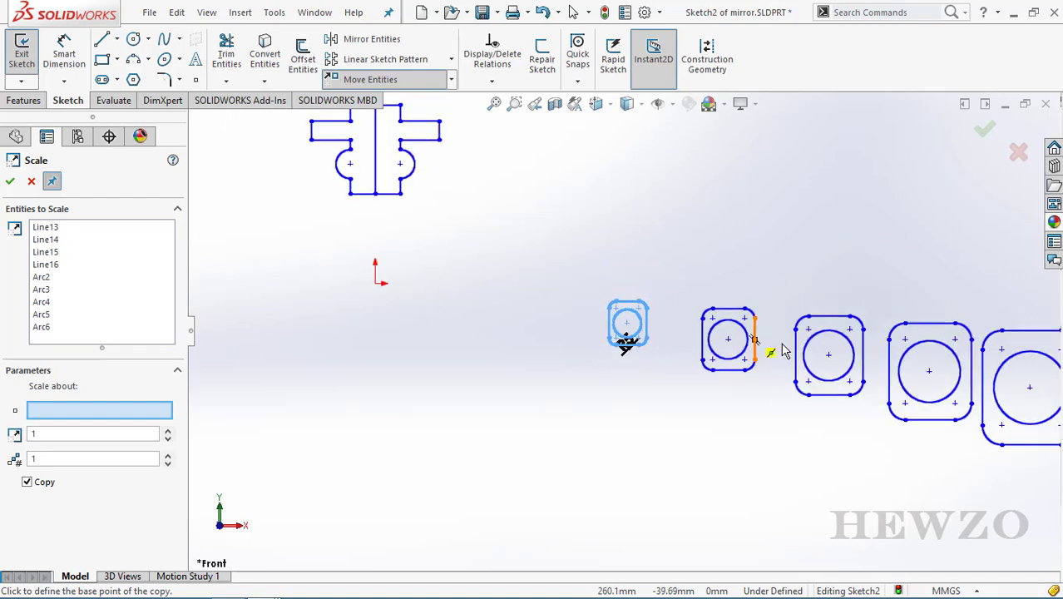
pyautogui.scroll(-2, 783, 351)
pyautogui.scroll(-2, 774, 351)
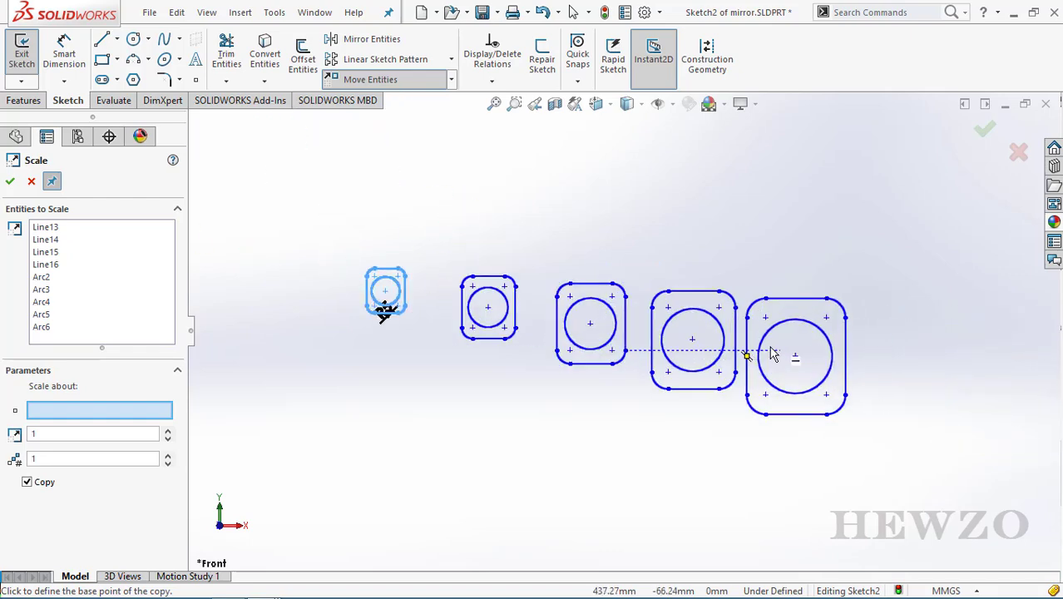
pyautogui.scroll(-2, 732, 353)
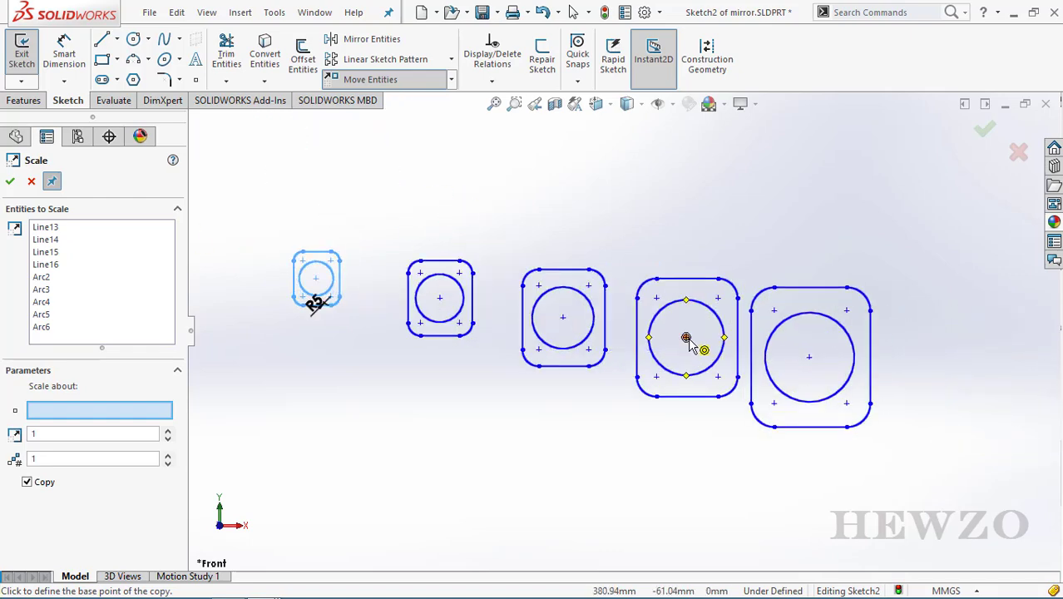
pyautogui.press('Escape')
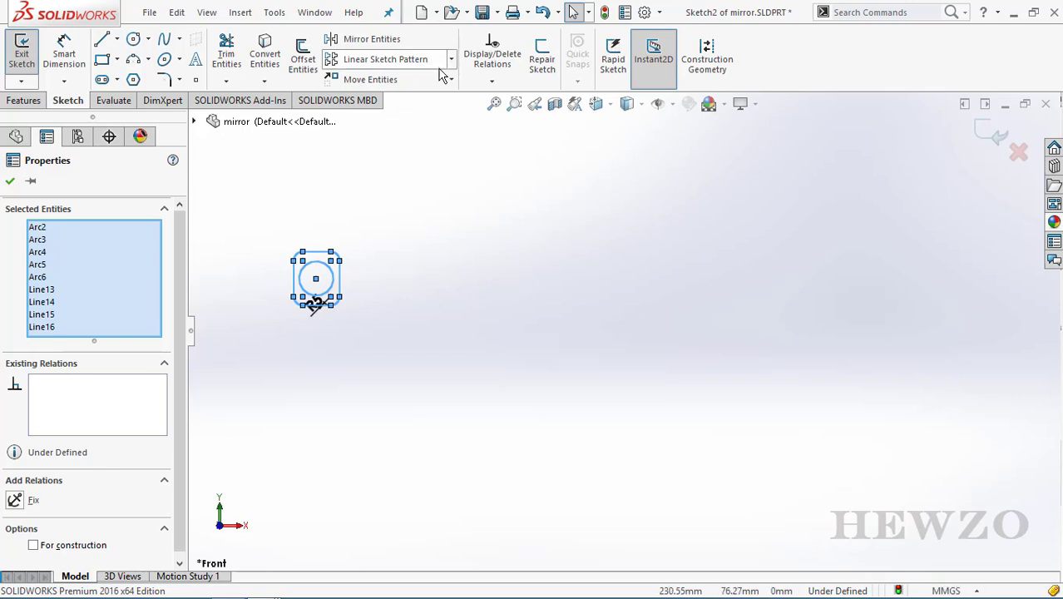
# Open and dismiss the transform tools list, clearing the selection.
pyautogui.click(452, 80)
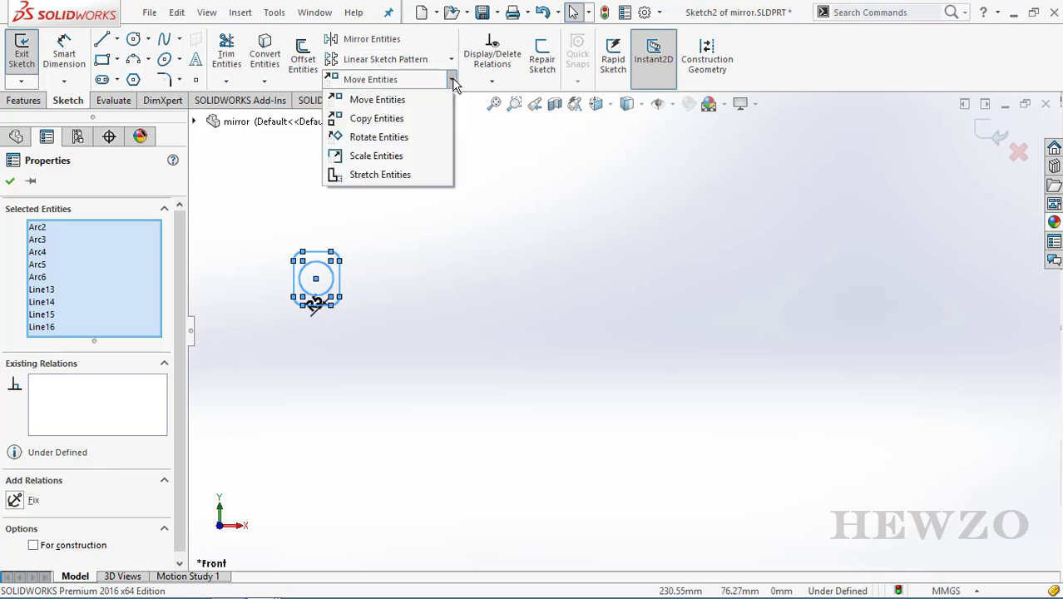
pyautogui.click(448, 267)
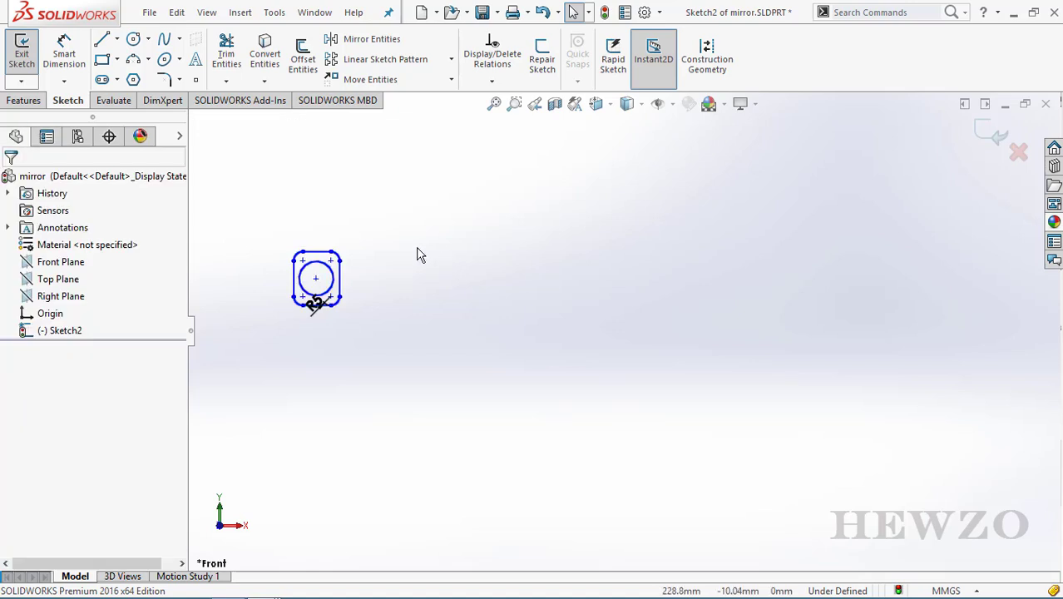
pyautogui.scroll(-2, 420, 256)
pyautogui.scroll(-2, 444, 258)
pyautogui.scroll(-2, 453, 260)
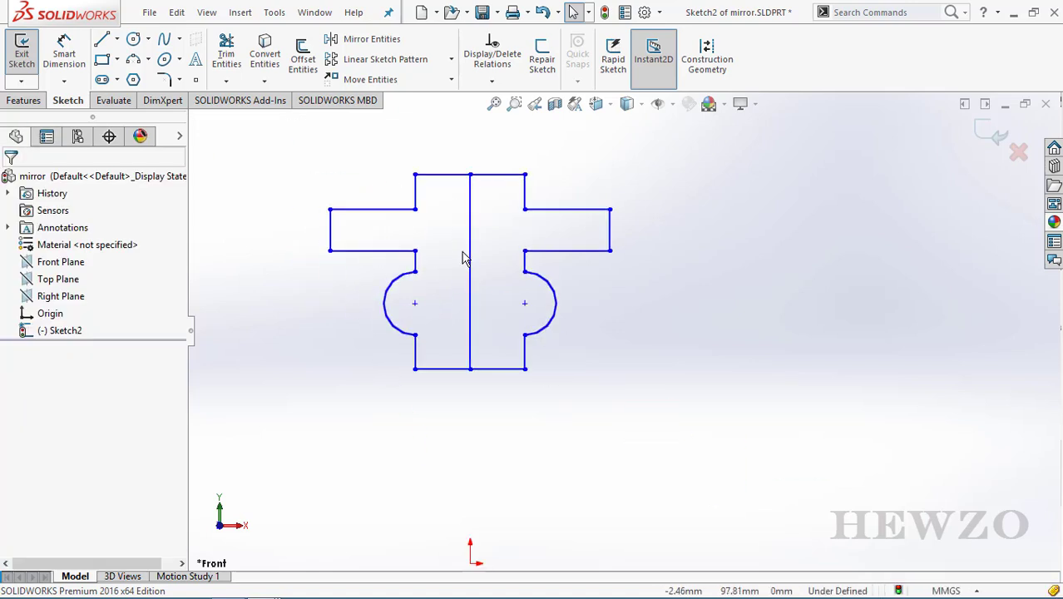
# Undo the mirrored right half of the sketch and start Stretch Entities.
pyautogui.hotkey('ctrl', 'z')
pyautogui.scroll(3, 689, 355)
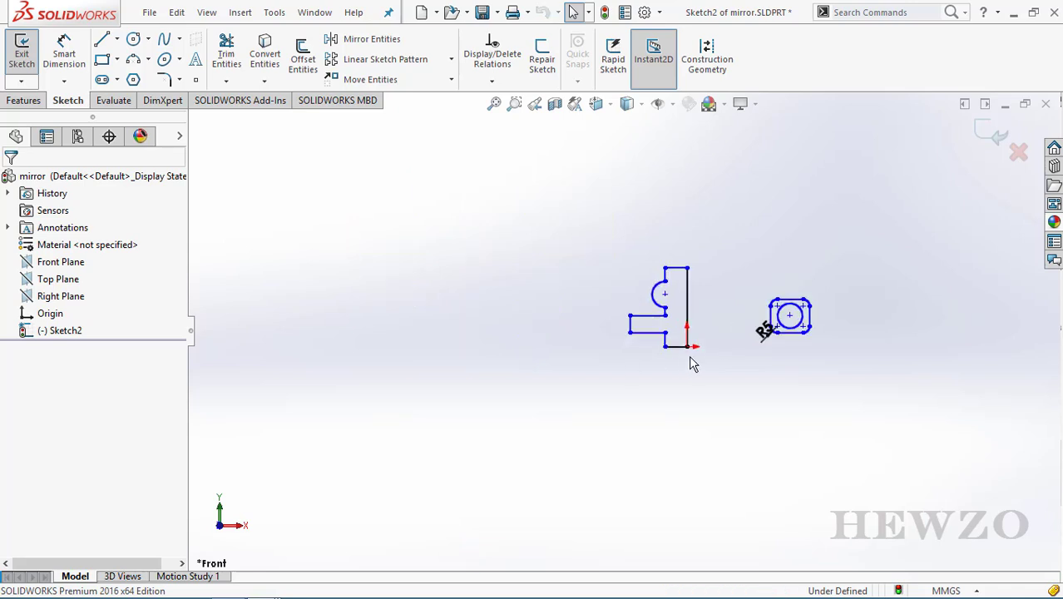
pyautogui.scroll(-3, 642, 278)
pyautogui.scroll(-2, 603, 288)
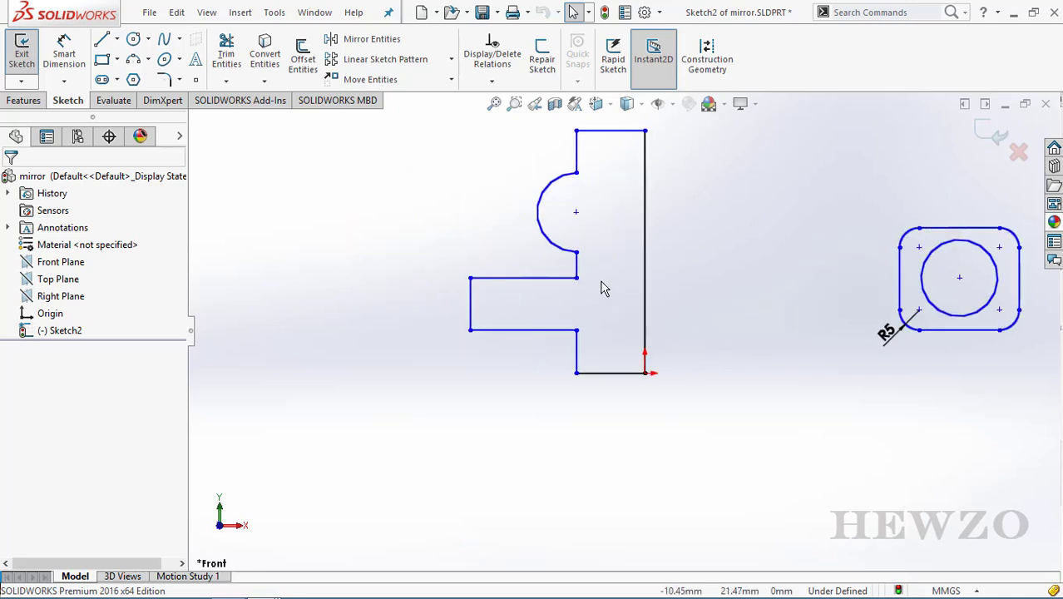
pyautogui.click(451, 80)
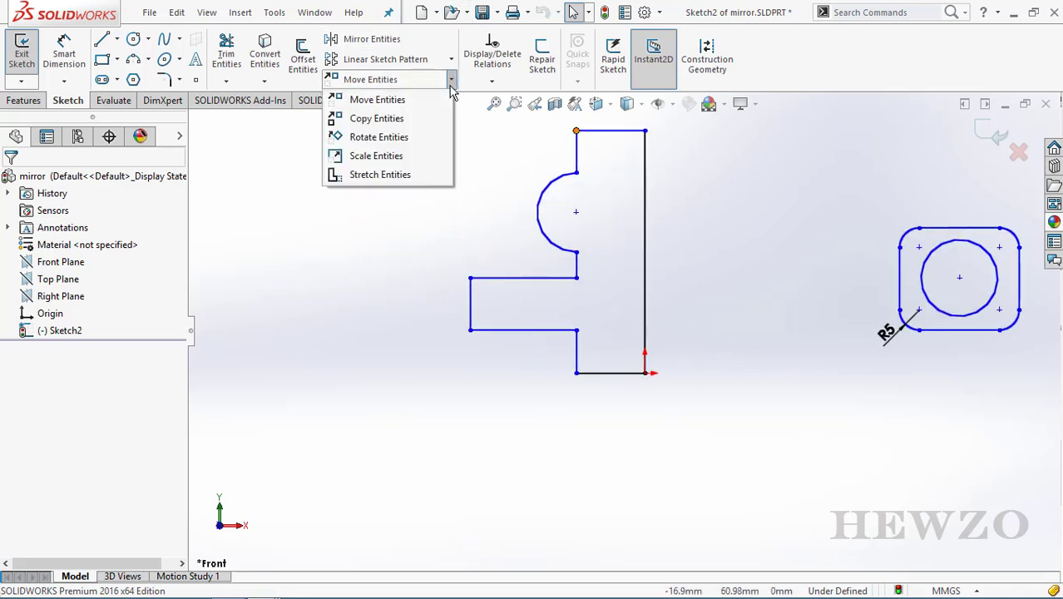
pyautogui.click(391, 175)
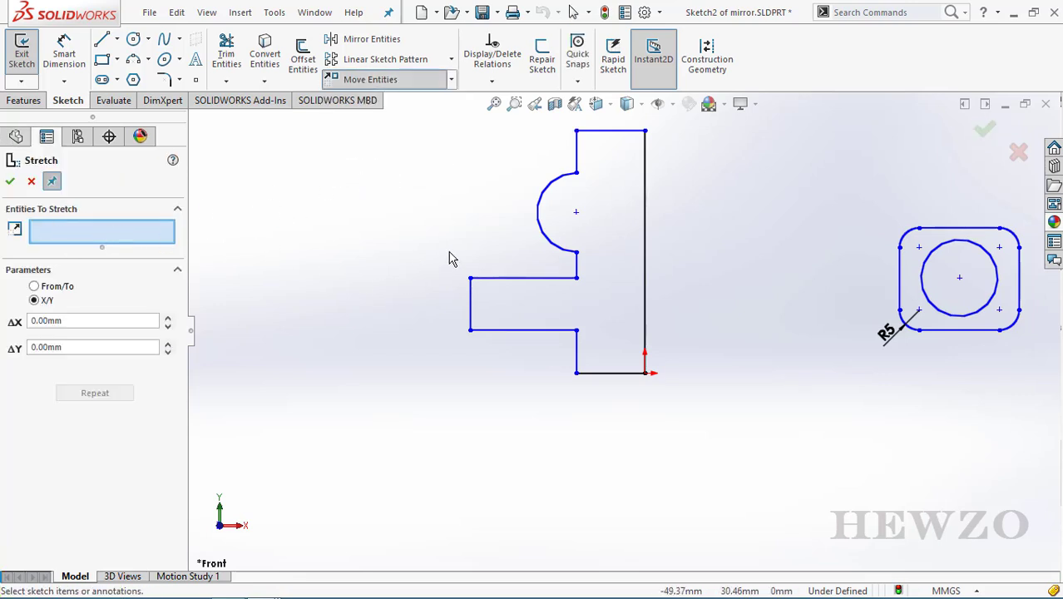
# Select flange lines Line6, Line7 and Line8; set the lower-left corner as From/To base point.
pyautogui.moveTo(451, 250); pyautogui.dragTo(530, 359)
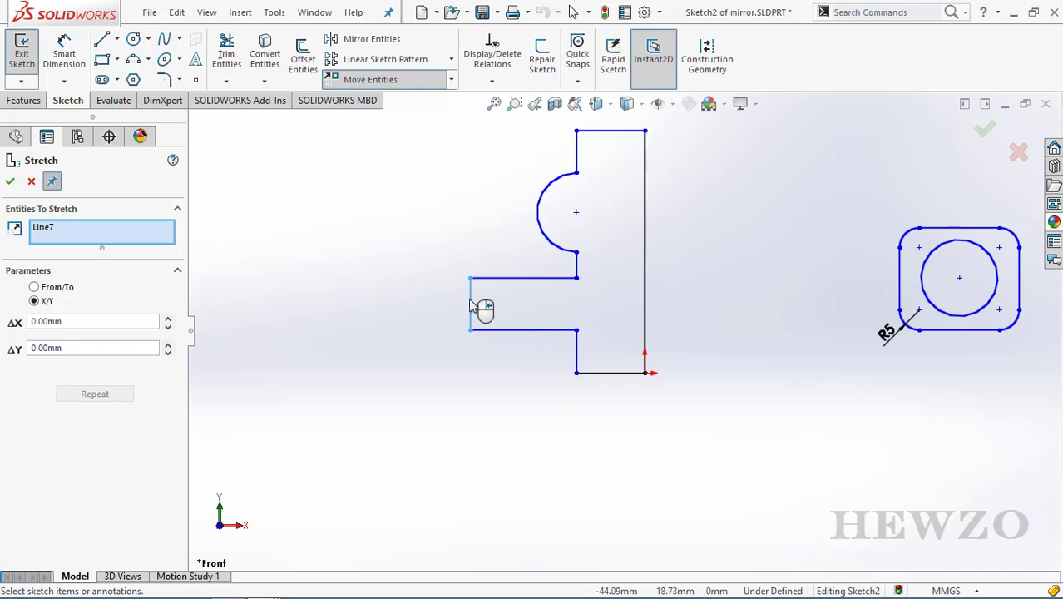
pyautogui.click(34, 288)
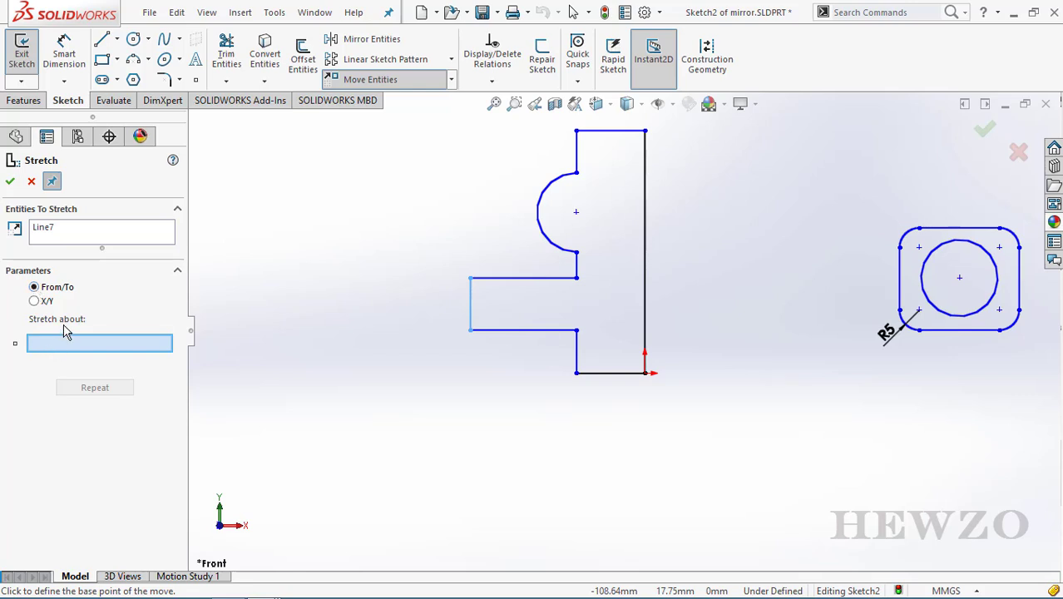
pyautogui.click(471, 330)
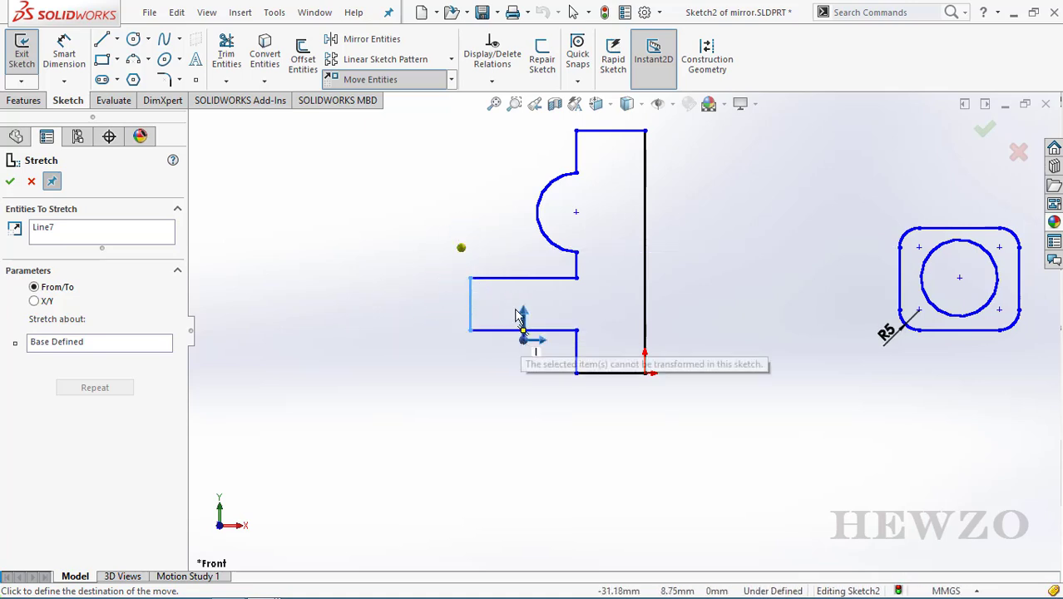
pyautogui.click(82, 234)
pyautogui.moveTo(524, 251); pyautogui.dragTo(434, 373)
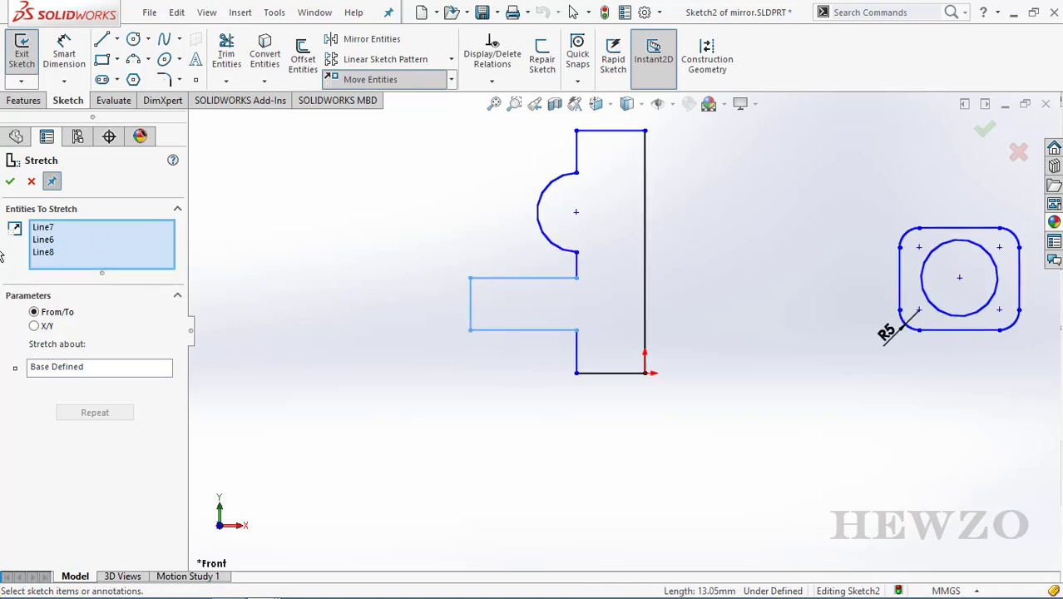
pyautogui.click(60, 374)
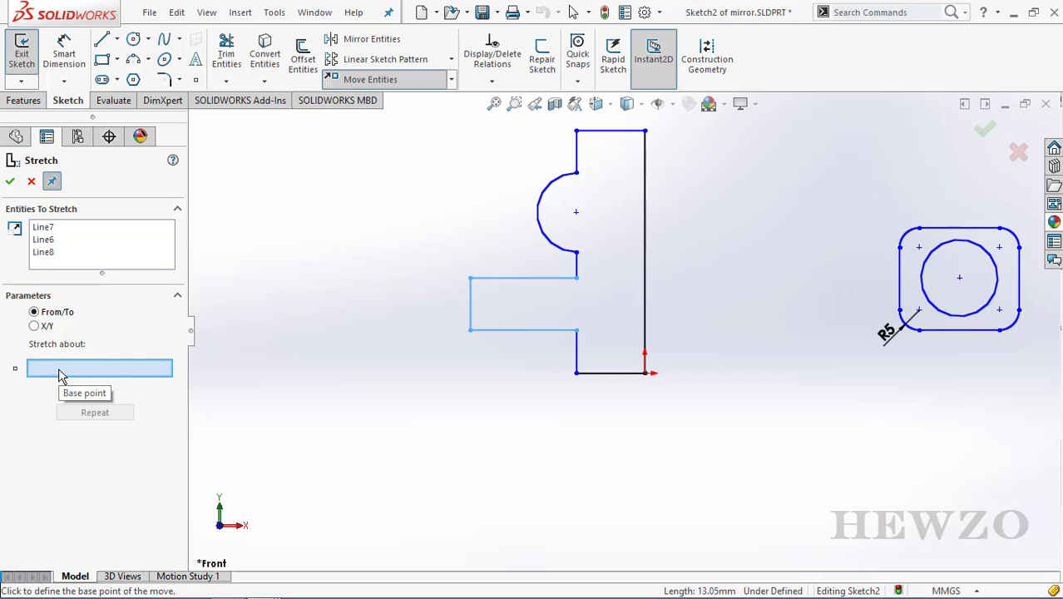
pyautogui.click(471, 332)
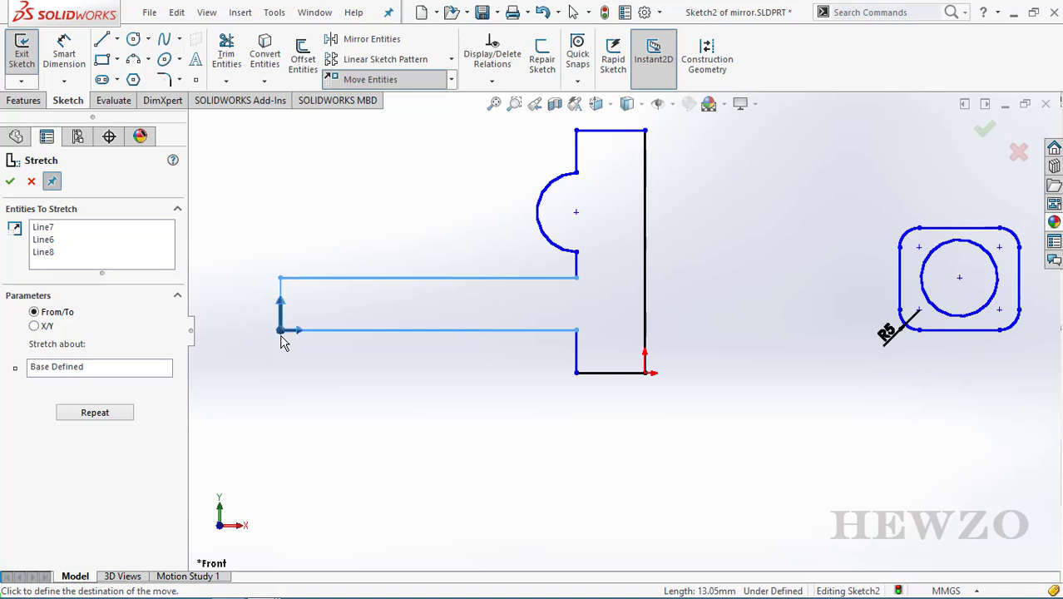
# Switch the stretch to X/Y offsets and try ΔX and ΔY values, ending with ΔY at 0 mm.
pyautogui.click(35, 326)
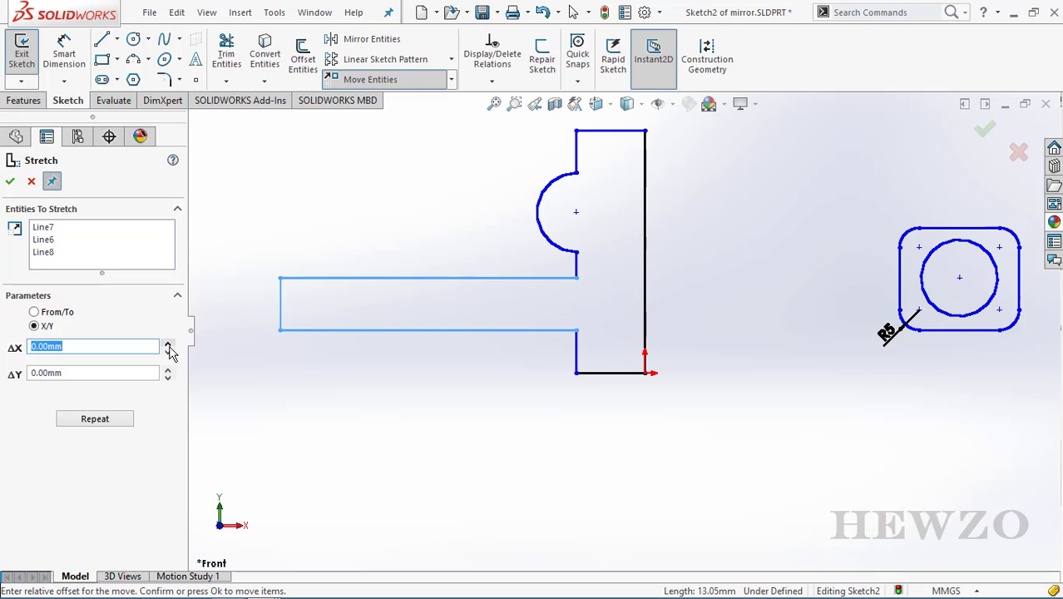
pyautogui.click(169, 349)
pyautogui.click(169, 347)
pyautogui.click(169, 354)
pyautogui.click(169, 353)
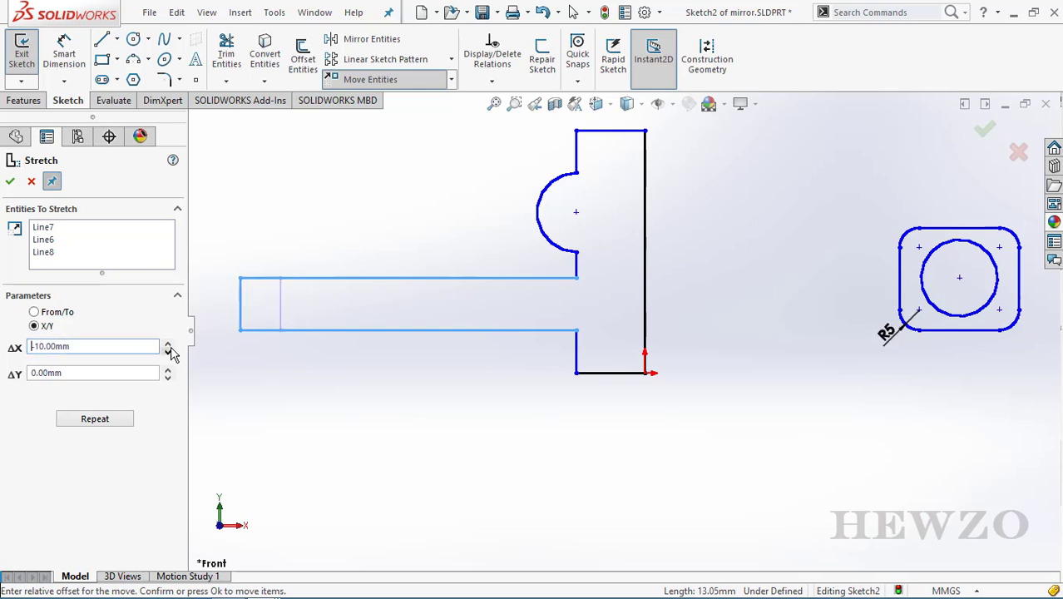
pyautogui.click(169, 377)
pyautogui.click(169, 377)
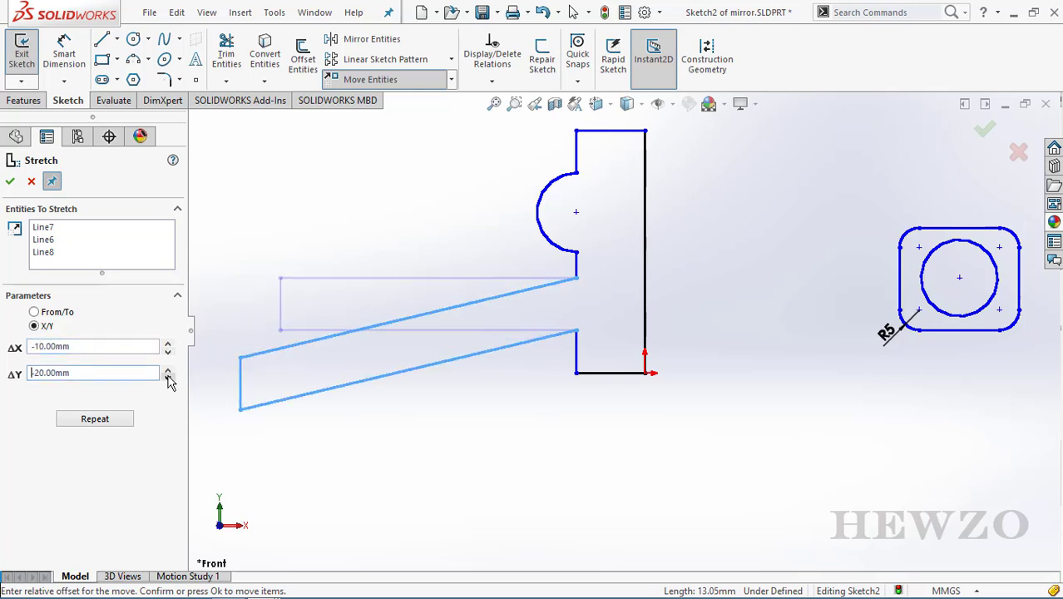
pyautogui.click(168, 369)
pyautogui.click(169, 369)
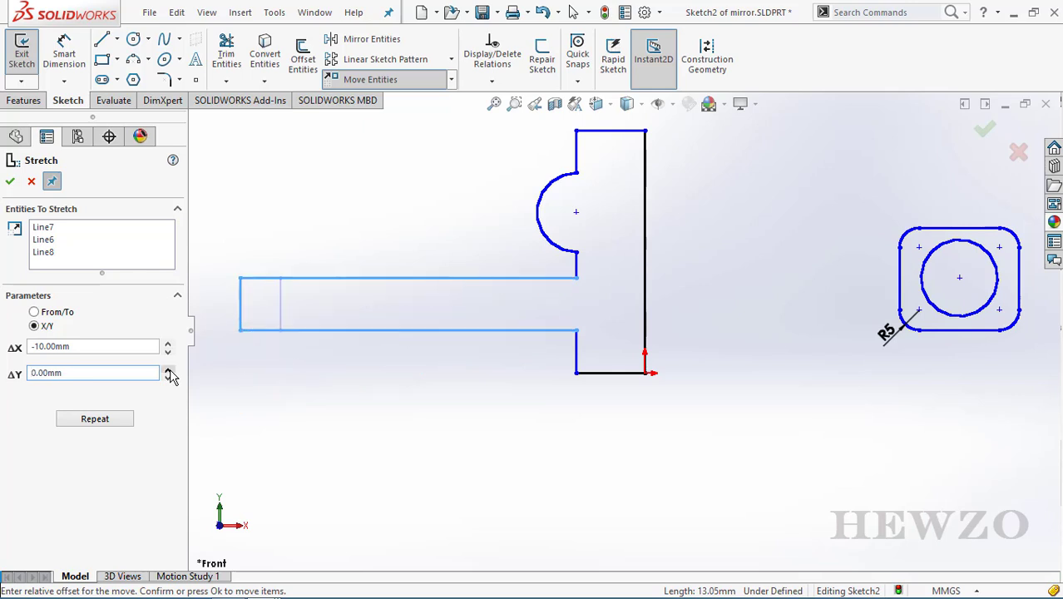
# Set the horizontal stretch offset to 40 mm and apply it to the left flange.
pyautogui.click(169, 353)
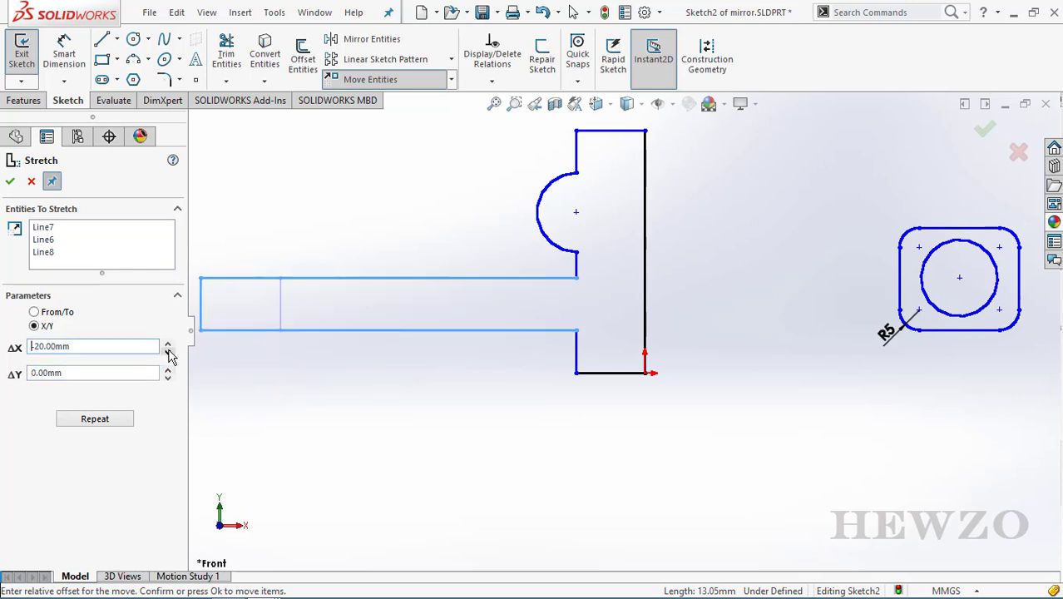
pyautogui.click(169, 353)
pyautogui.click(169, 349)
pyautogui.click(169, 349)
pyautogui.click(169, 349)
pyautogui.click(169, 350)
pyautogui.click(169, 349)
pyautogui.click(169, 350)
pyautogui.click(169, 349)
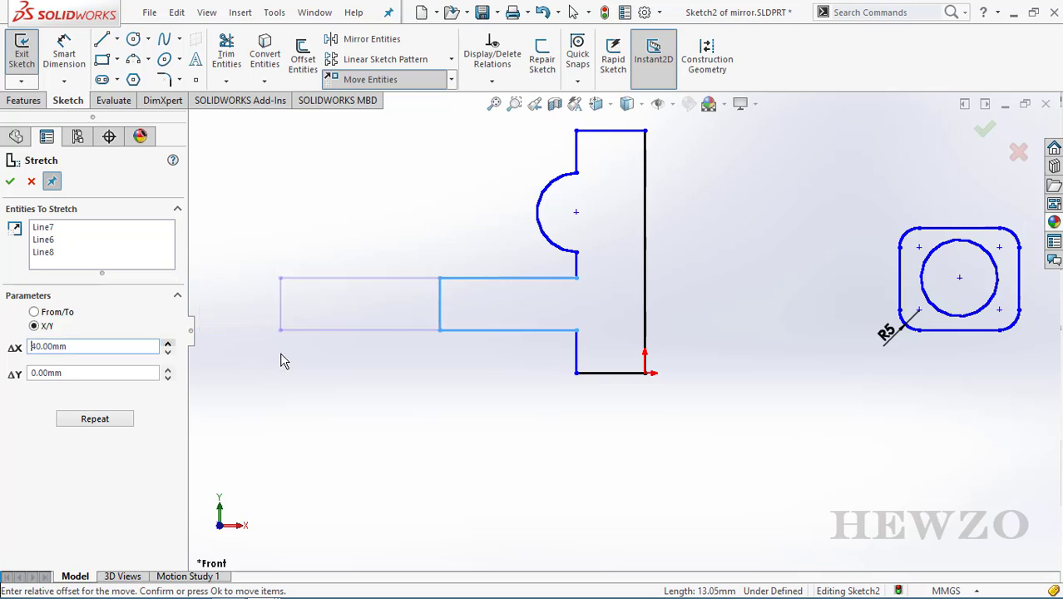
pyautogui.click(10, 181)
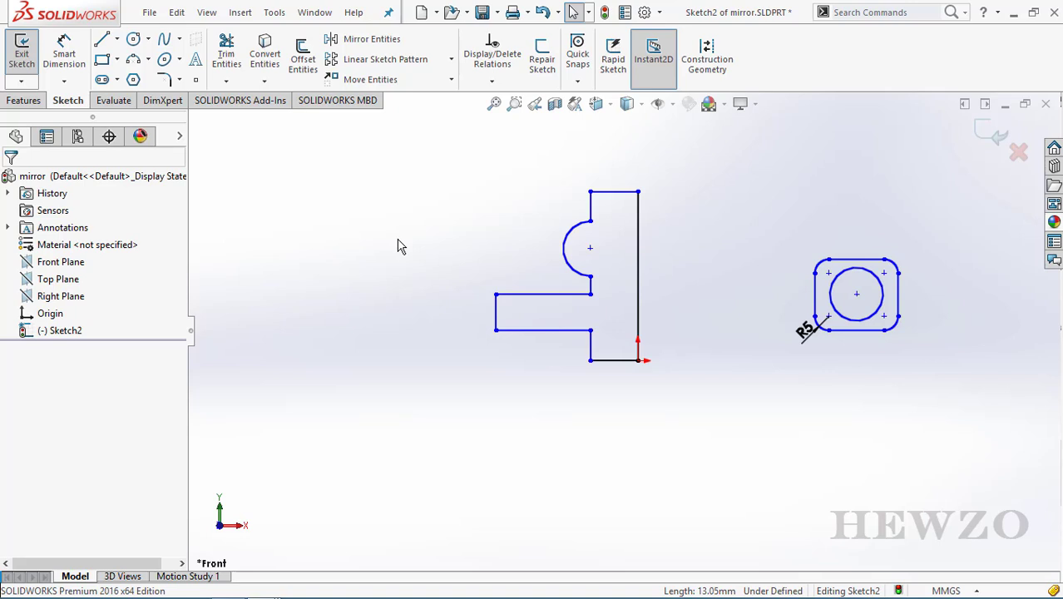
# Box-select all lines and the notch arc of the left stepped profile.
pyautogui.click(451, 80)
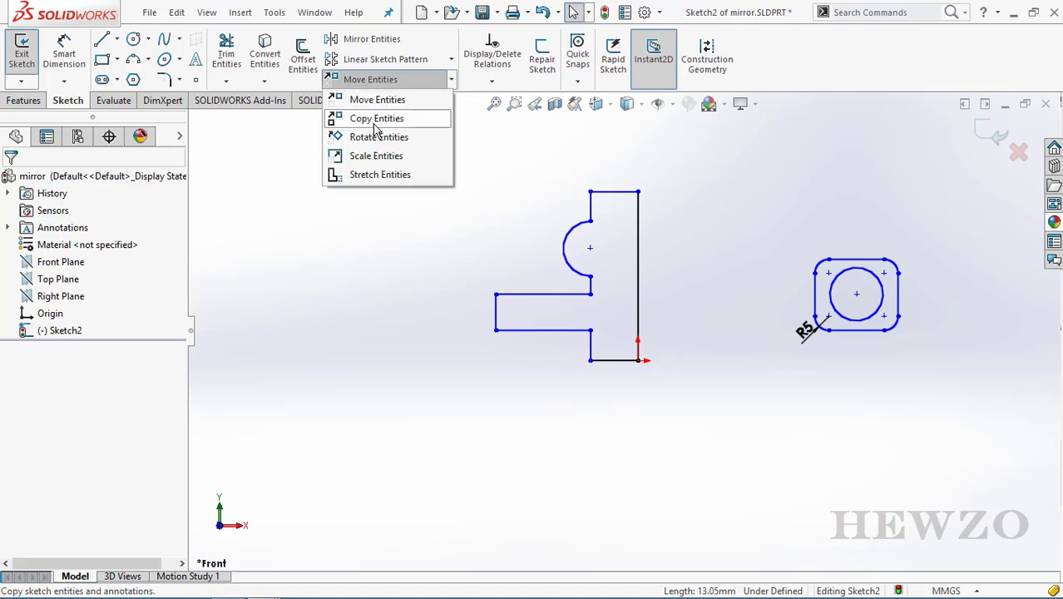
pyautogui.click(177, 13)
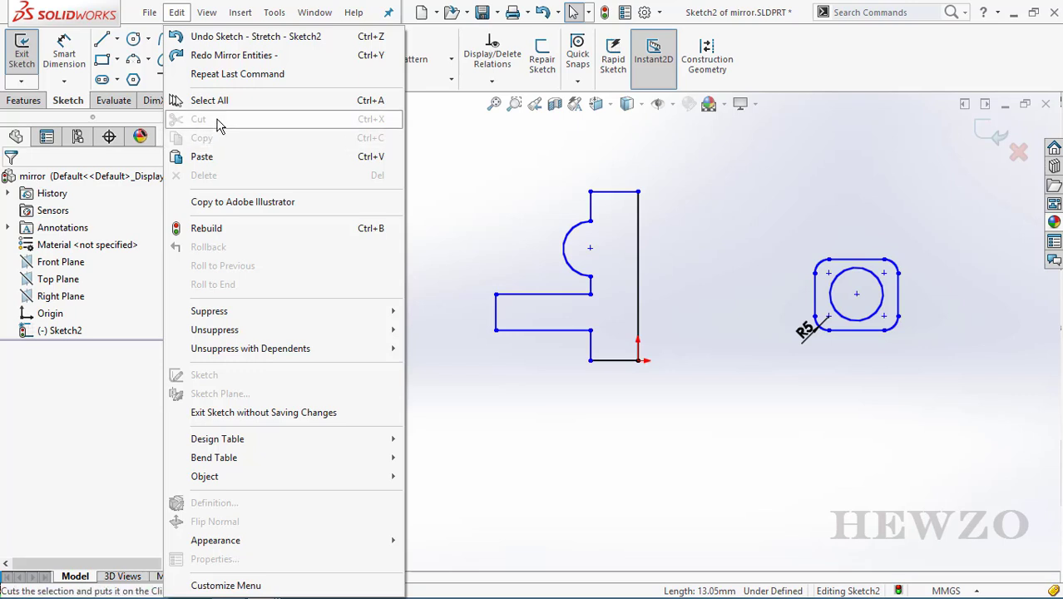
pyautogui.click(451, 133)
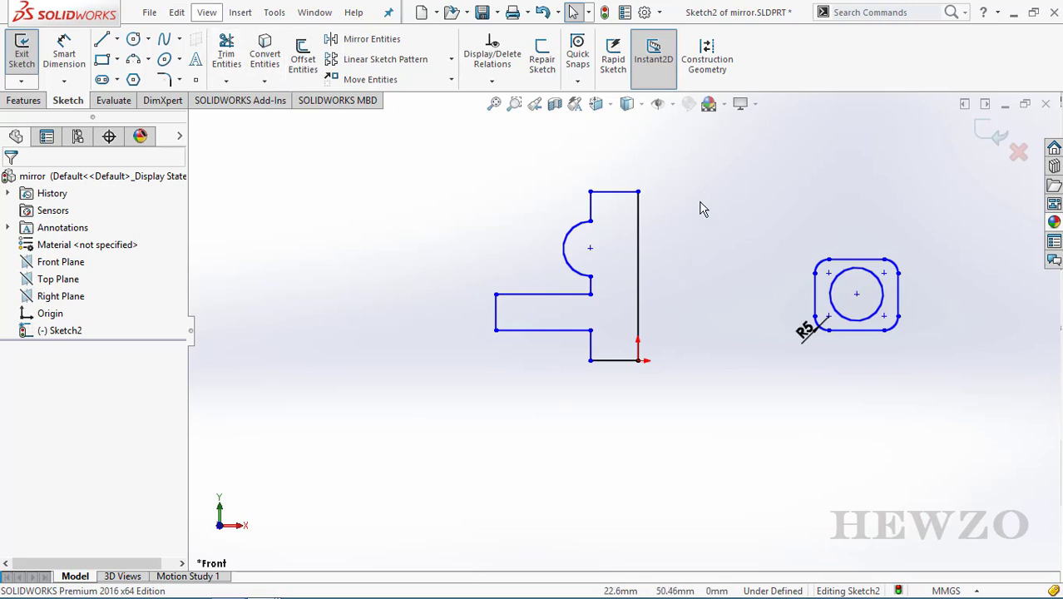
pyautogui.moveTo(680, 158); pyautogui.dragTo(468, 405)
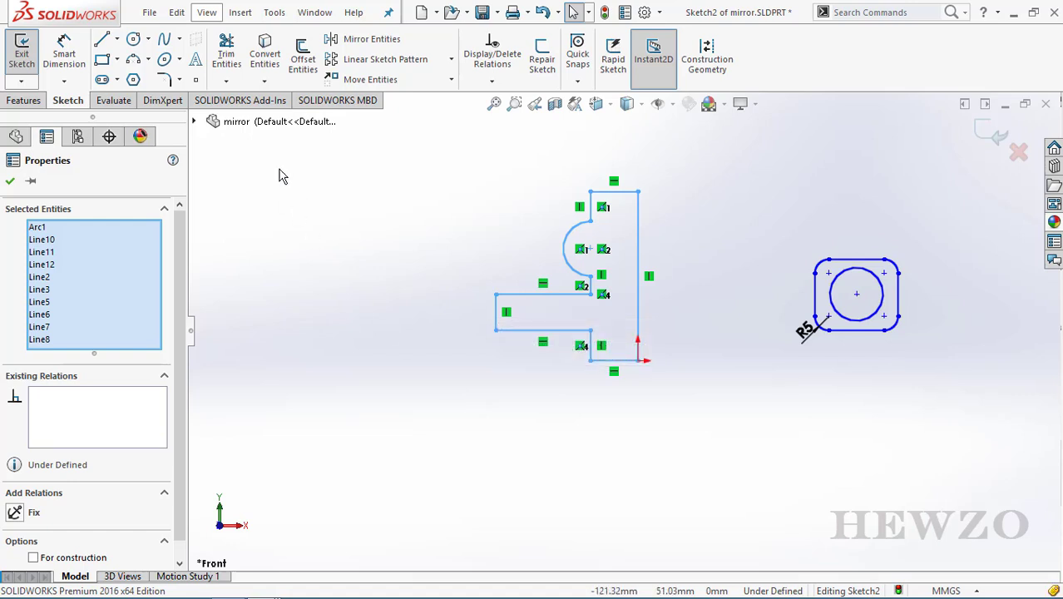
# Copy the selected stepped profile and paste a duplicate via the Edit menu.
pyautogui.click(177, 11)
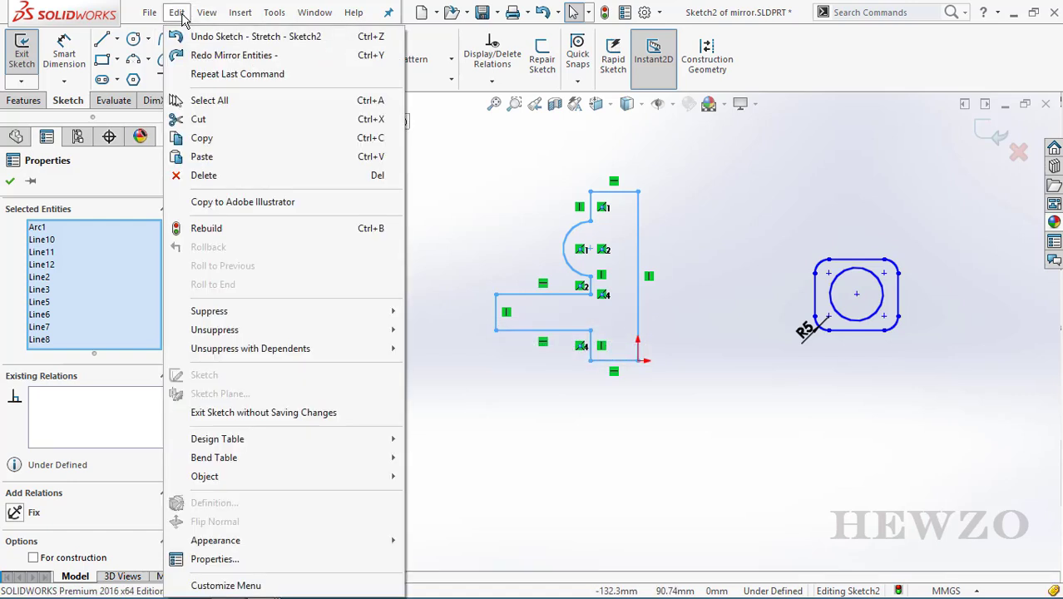
pyautogui.click(198, 138)
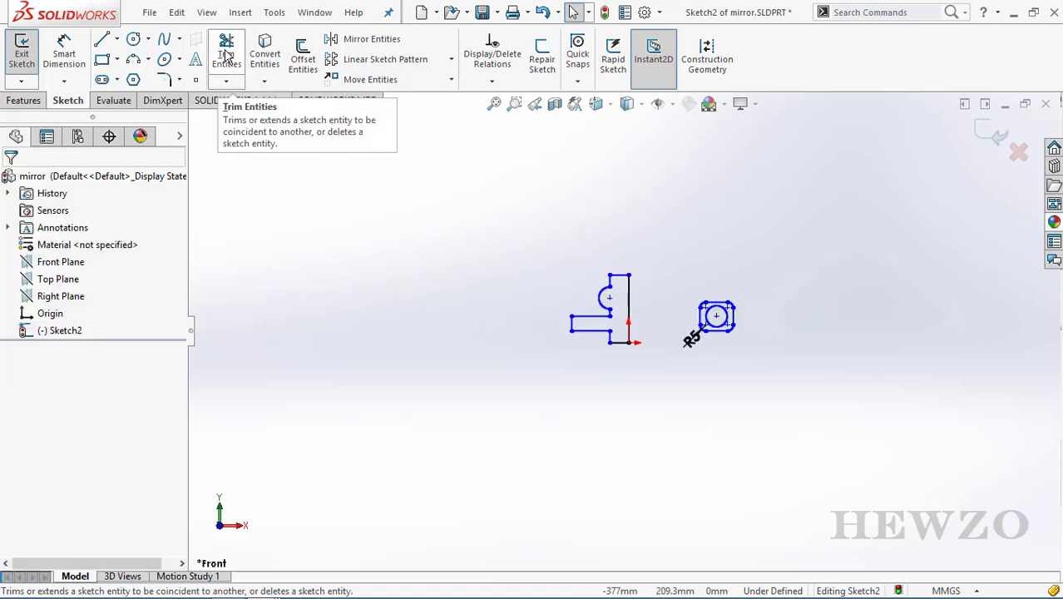
pyautogui.click(178, 14)
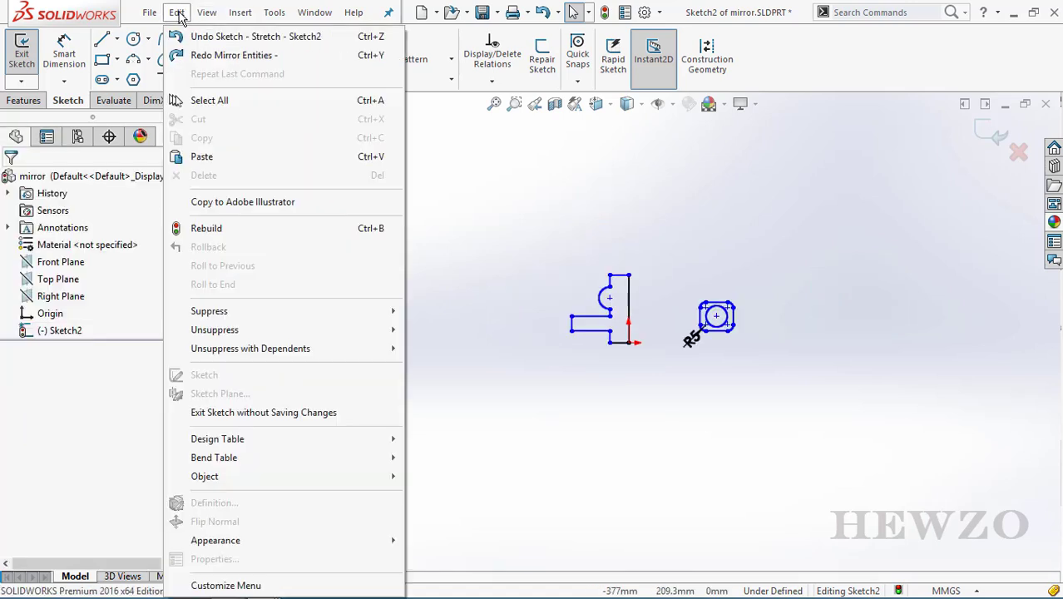
pyautogui.click(202, 158)
# Check the pasted profile and box-select the upper-left copy.
pyautogui.moveTo(223, 164); pyautogui.dragTo(386, 230)
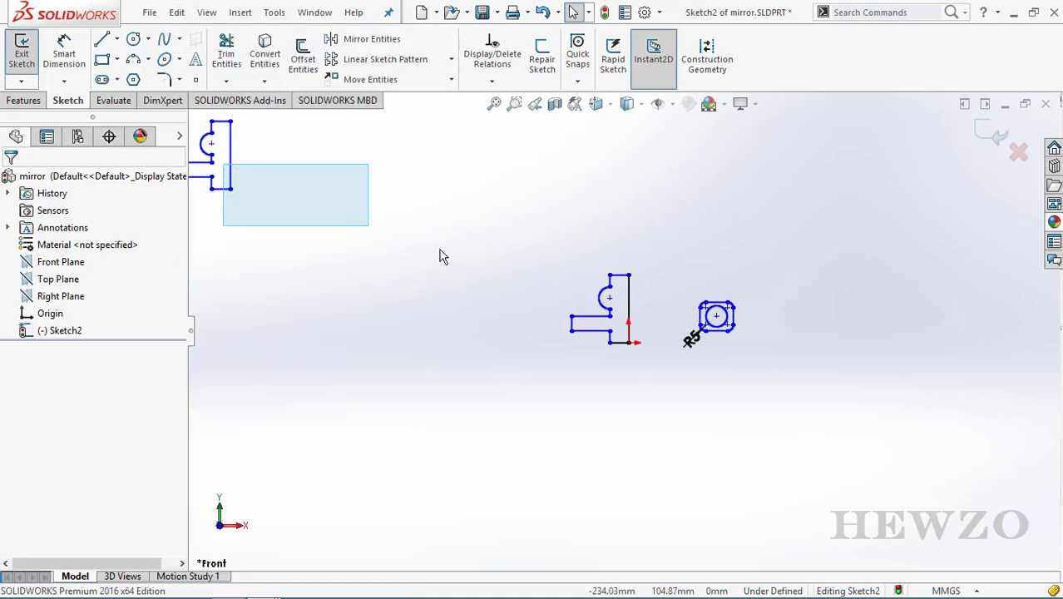
pyautogui.moveTo(250, 121); pyautogui.dragTo(192, 212)
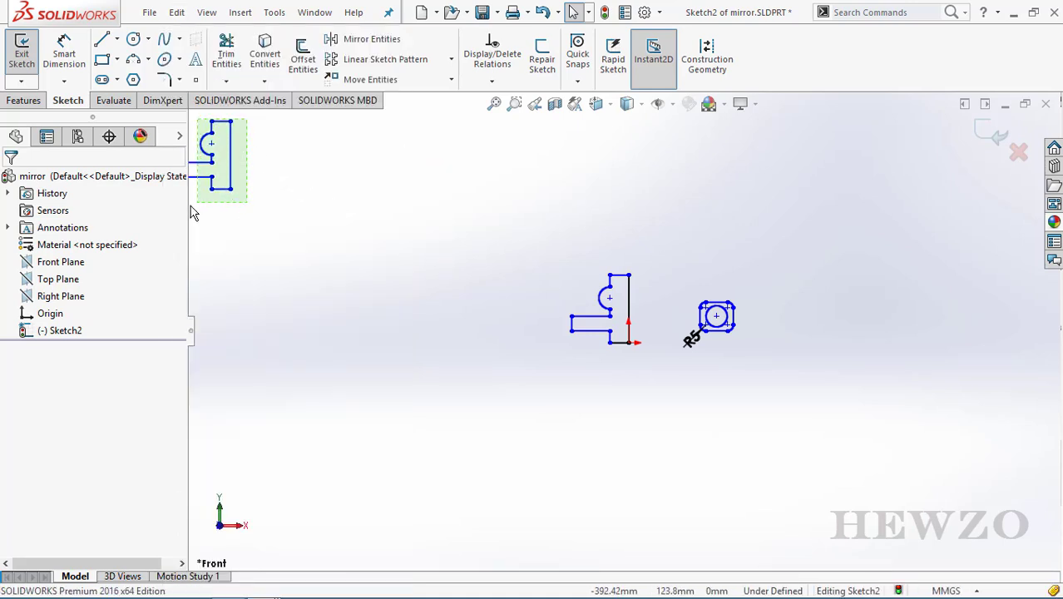
pyautogui.click(323, 243)
pyautogui.scroll(5, 491, 275)
pyautogui.scroll(-4, 482, 287)
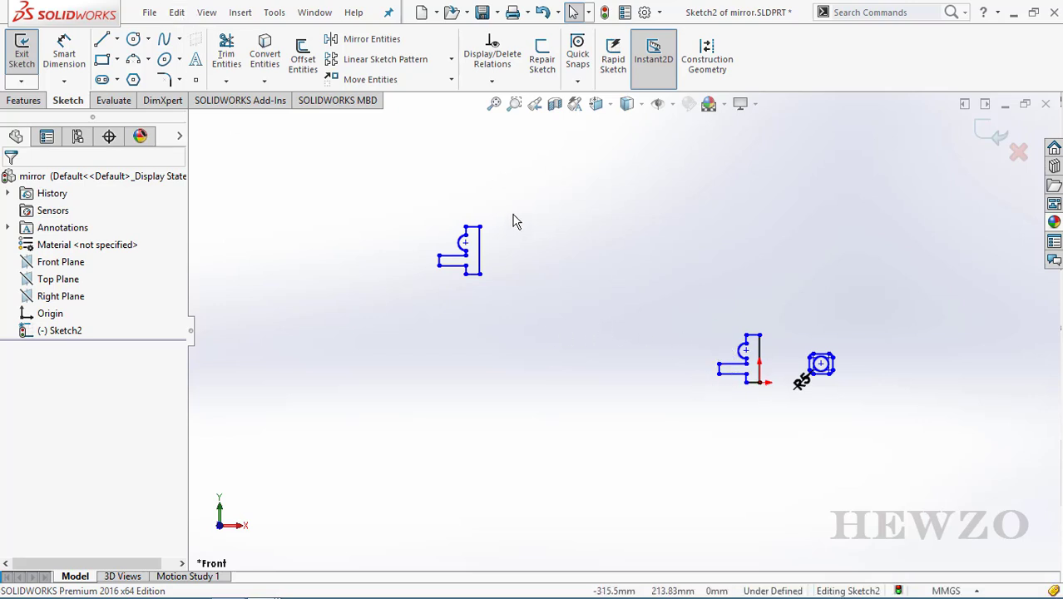
pyautogui.moveTo(511, 192); pyautogui.dragTo(408, 316)
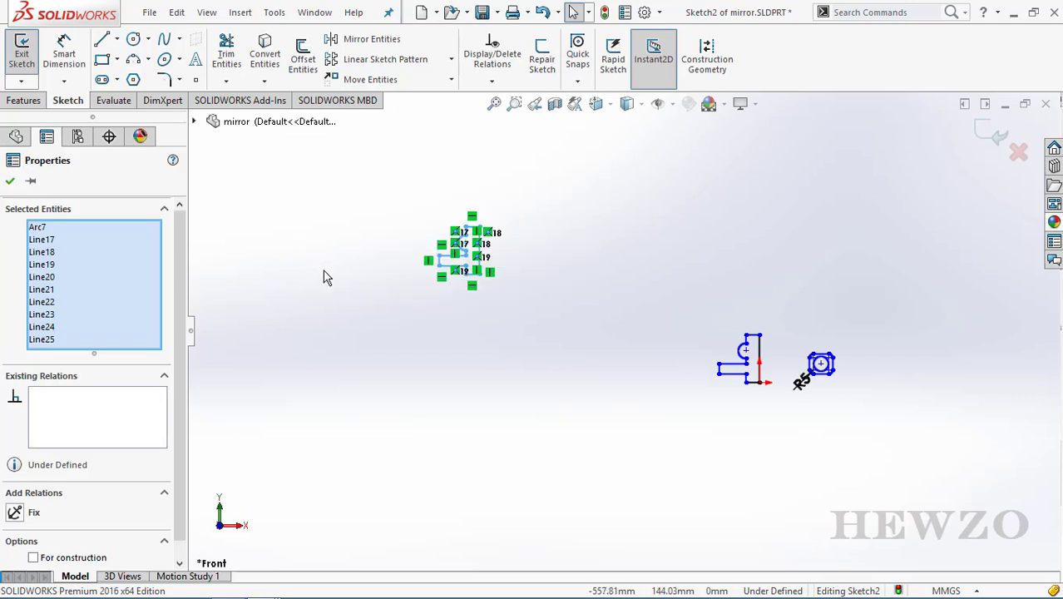
# Copy the profile and paste another copy below-left of the original.
pyautogui.hotkey('ctrl', 'c')
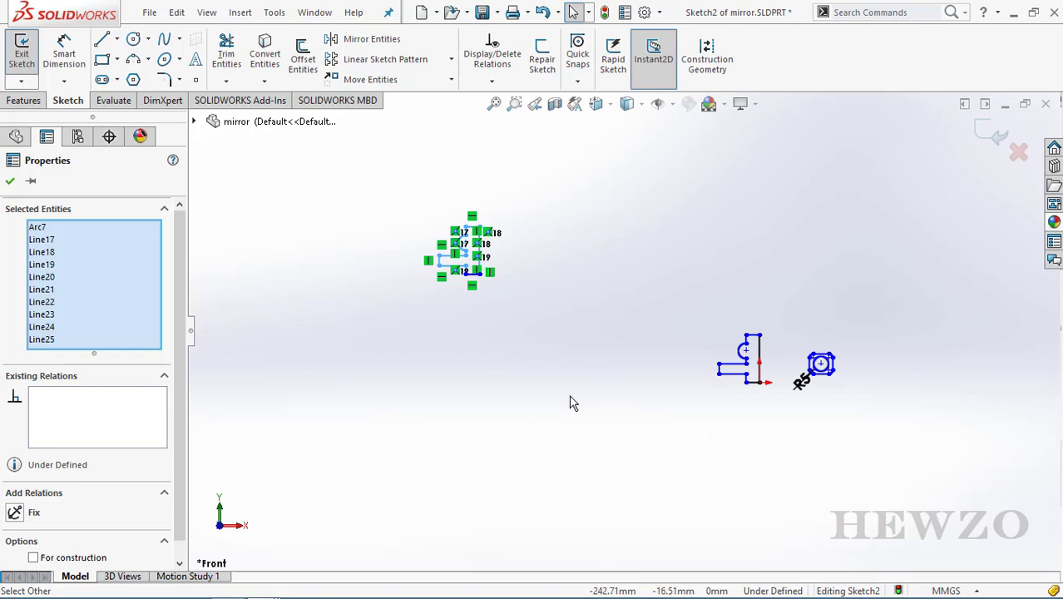
pyautogui.hotkey('ctrl', 'v')
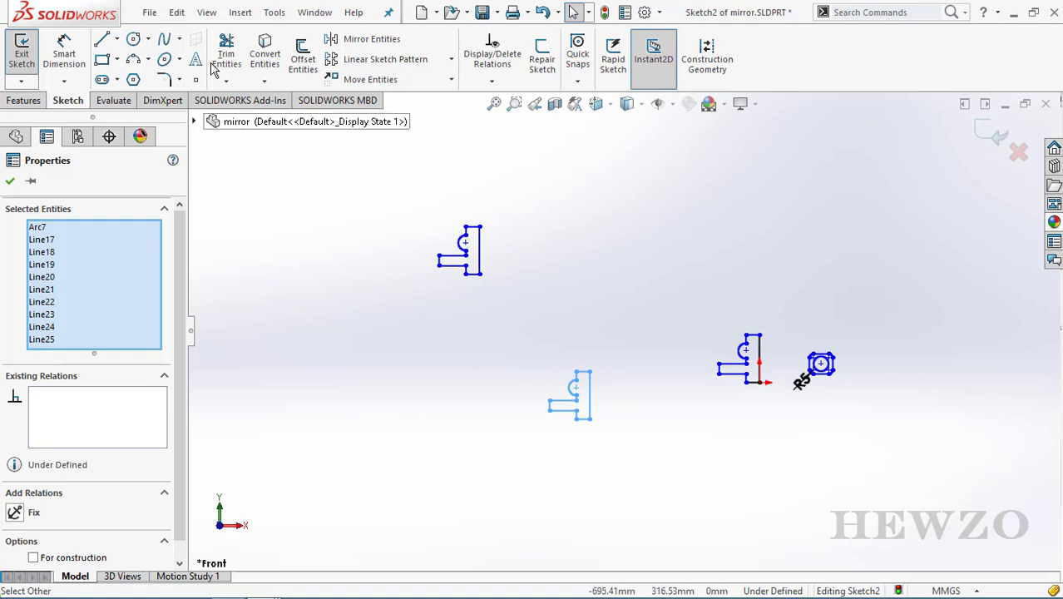
pyautogui.click(177, 13)
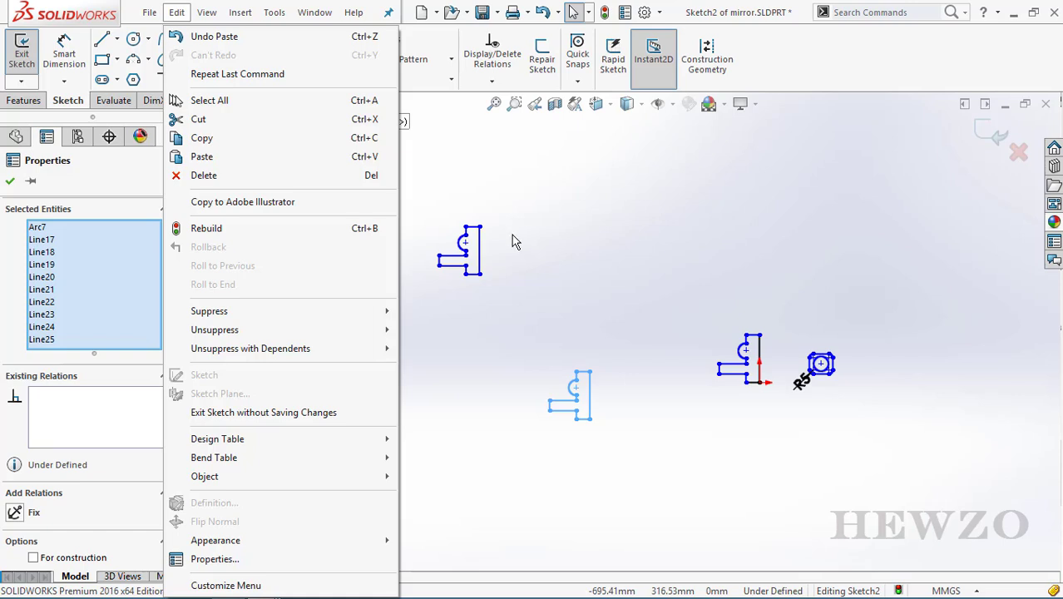
# Box-select the upper-left profile copy and delete it.
pyautogui.click(512, 235)
pyautogui.moveTo(504, 192); pyautogui.dragTo(407, 305)
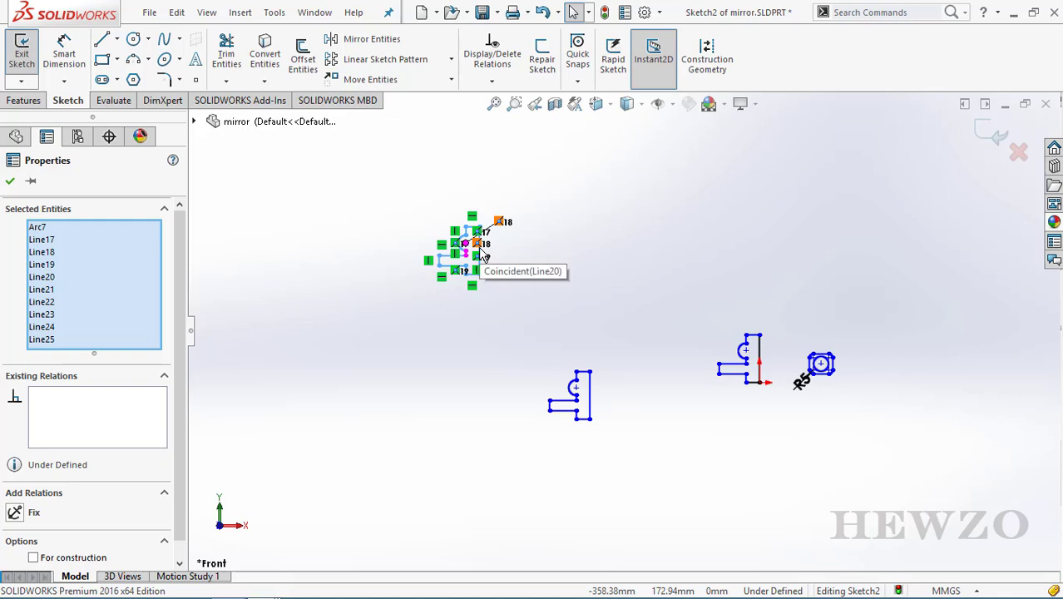
pyautogui.press('Delete')
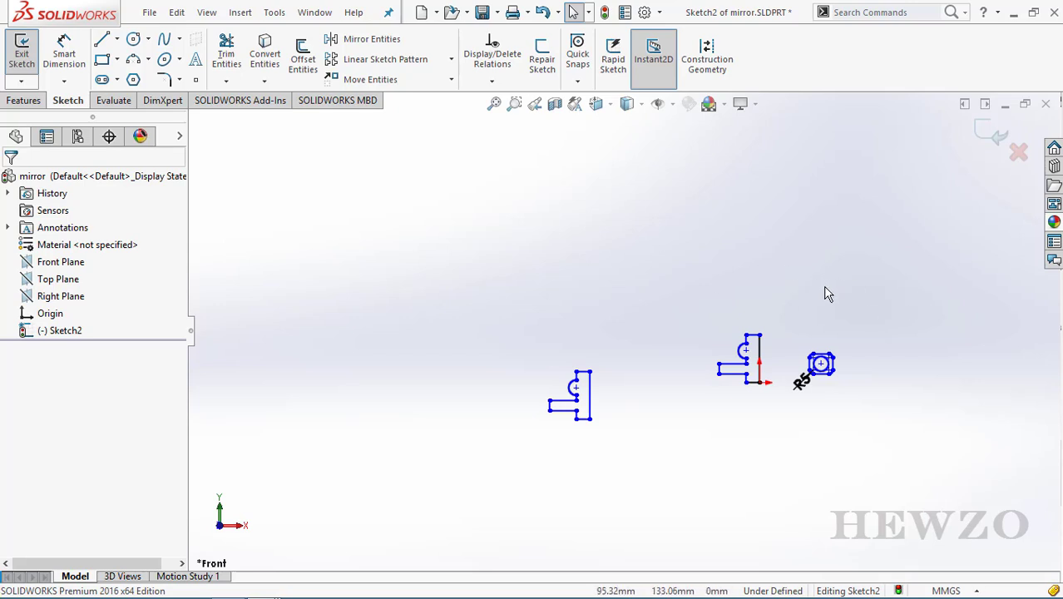
# Paste another stepped-profile copy above and right of the original.
pyautogui.hotkey('ctrl', 'v')
pyautogui.click(452, 81)
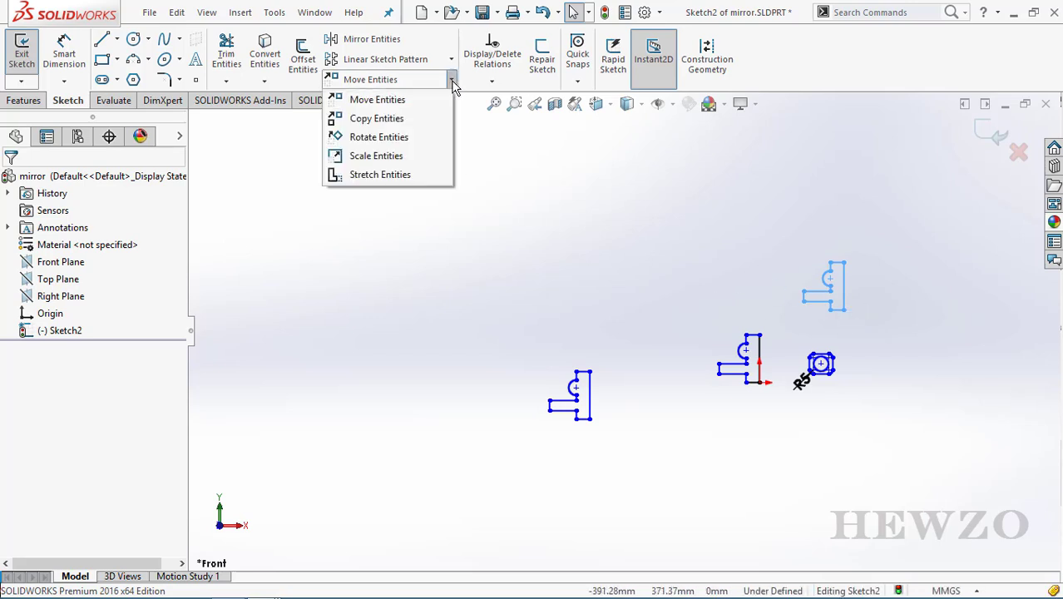